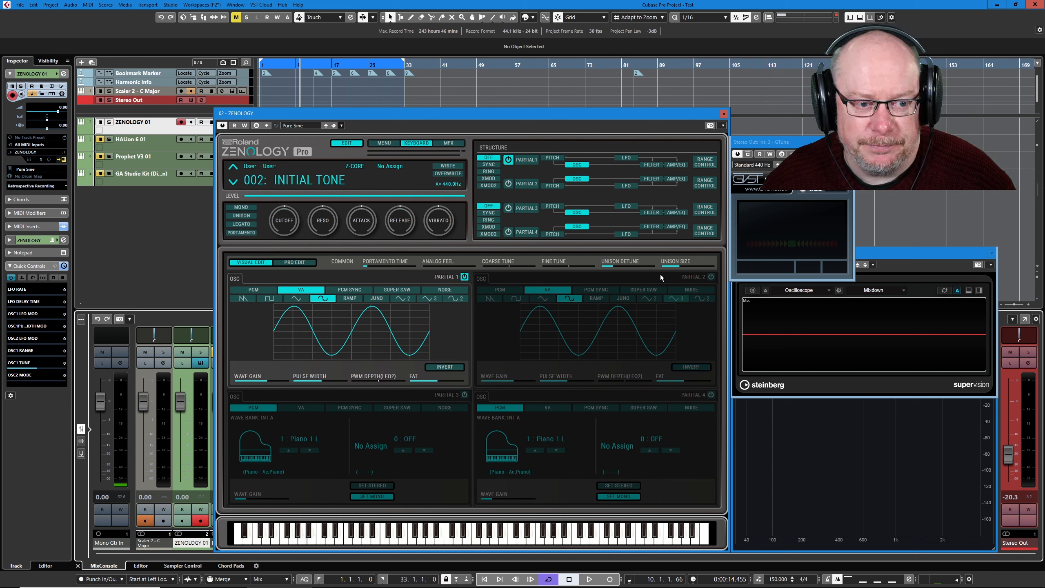
Examine the GTune tuner and SuperVision oscilloscope windows, bringing each to the front beside the synth
drag(807, 140, 575, 252)
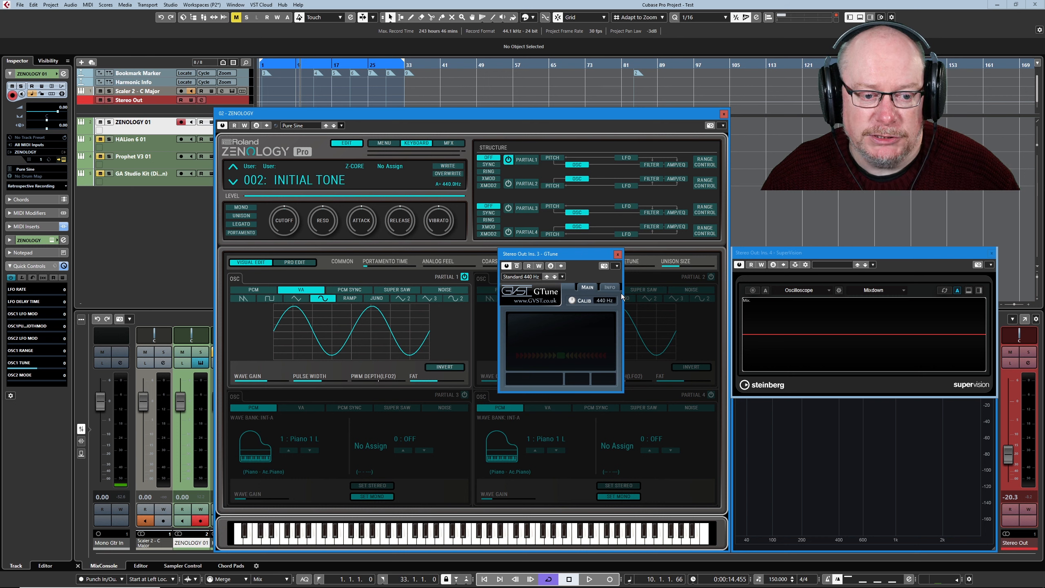
drag(547, 255, 779, 148)
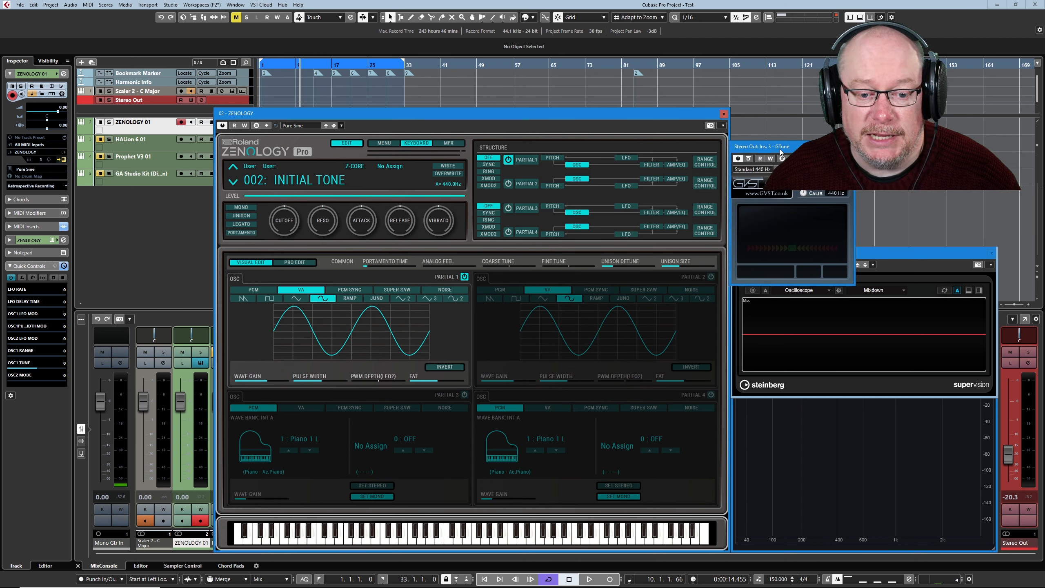
click(893, 256)
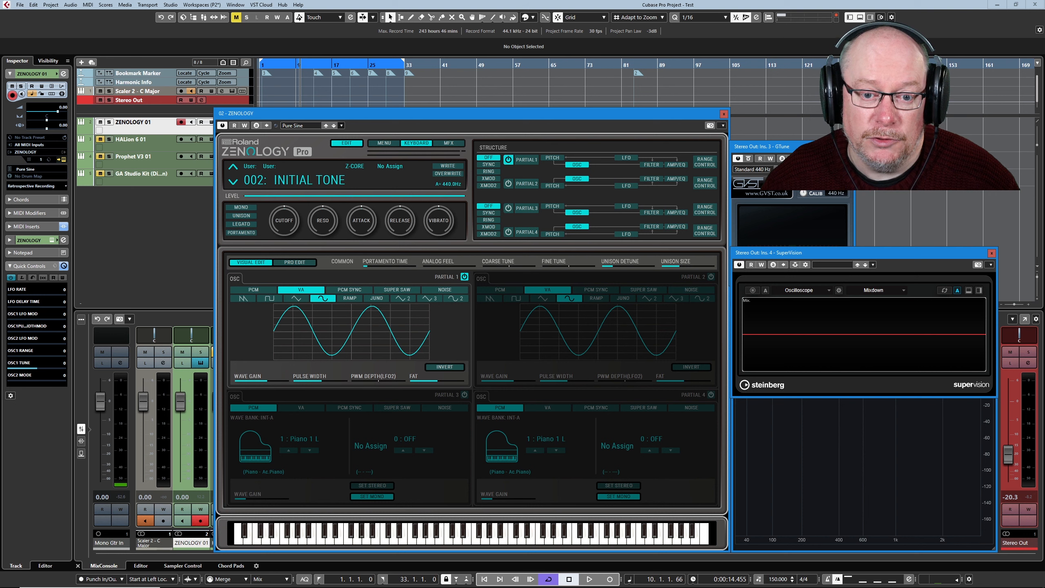
click(790, 239)
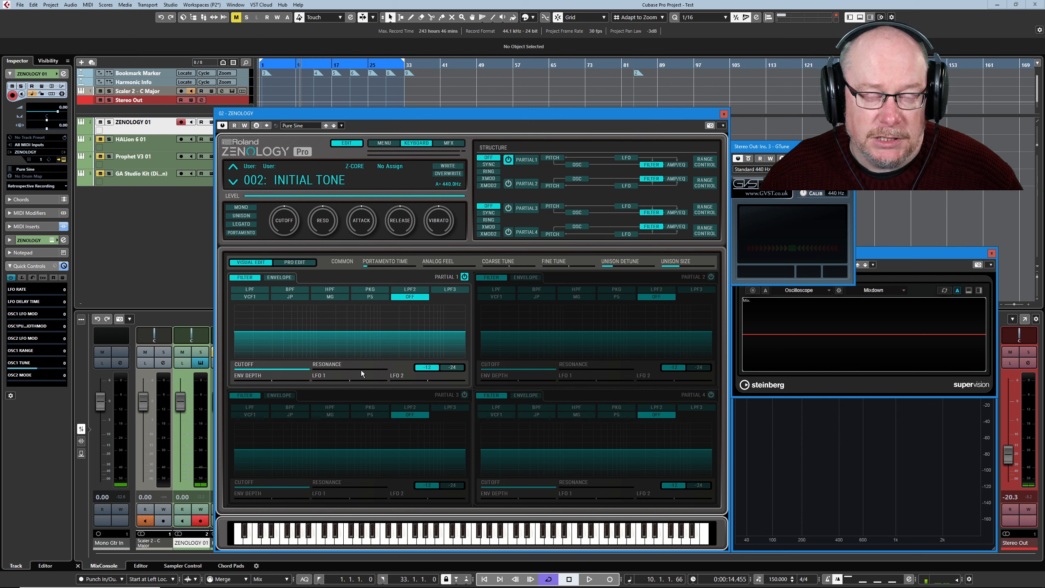
Show the amp envelopes of all partials, followed by the complete set of sections for Partial 1
click(676, 165)
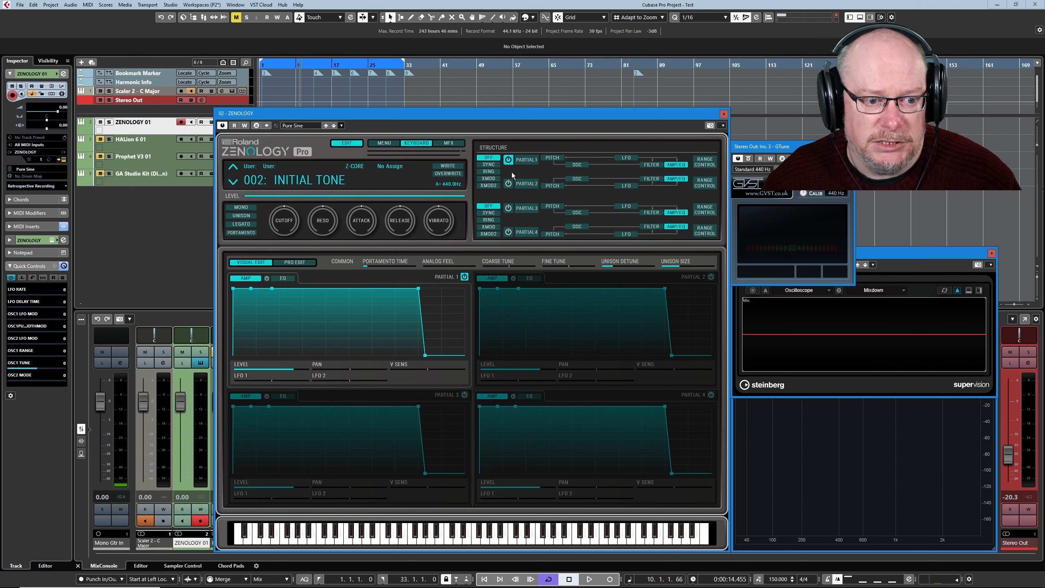
click(526, 160)
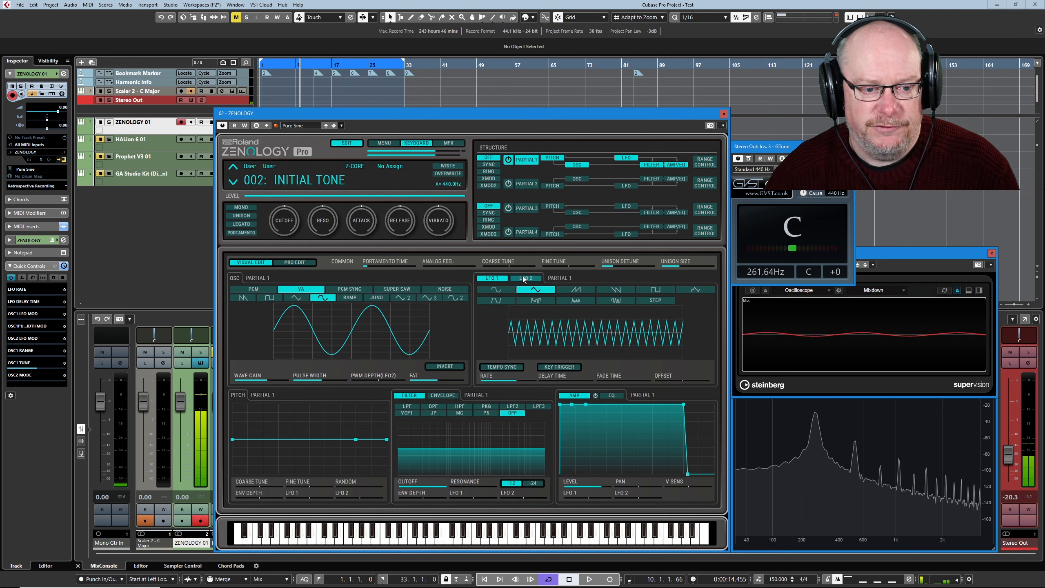
Switch on Partial 2 alongside Partial 1 and set the structure of Partials 1 and 2 to RING
click(509, 161)
click(526, 184)
click(509, 159)
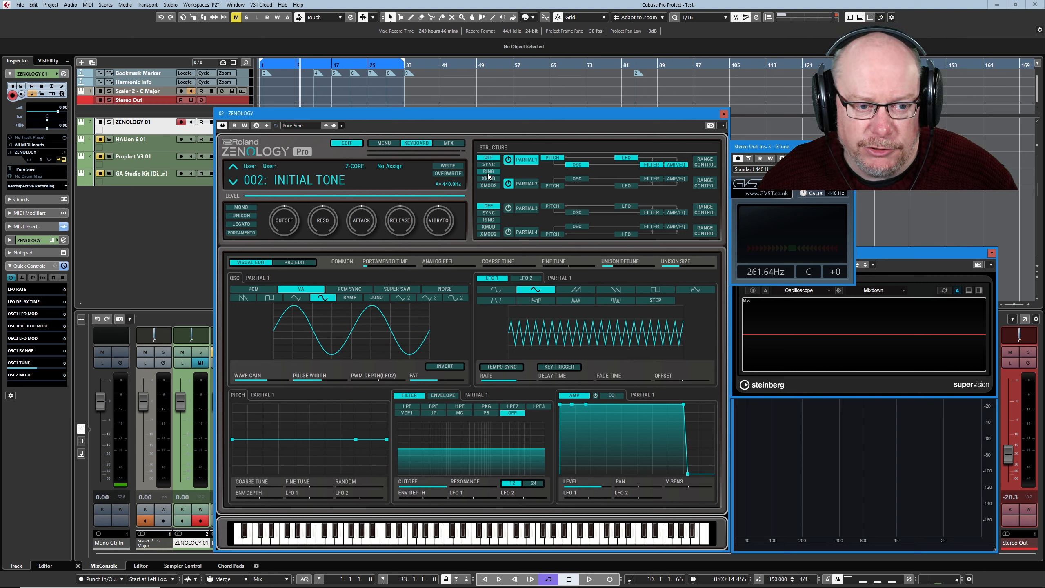
click(489, 171)
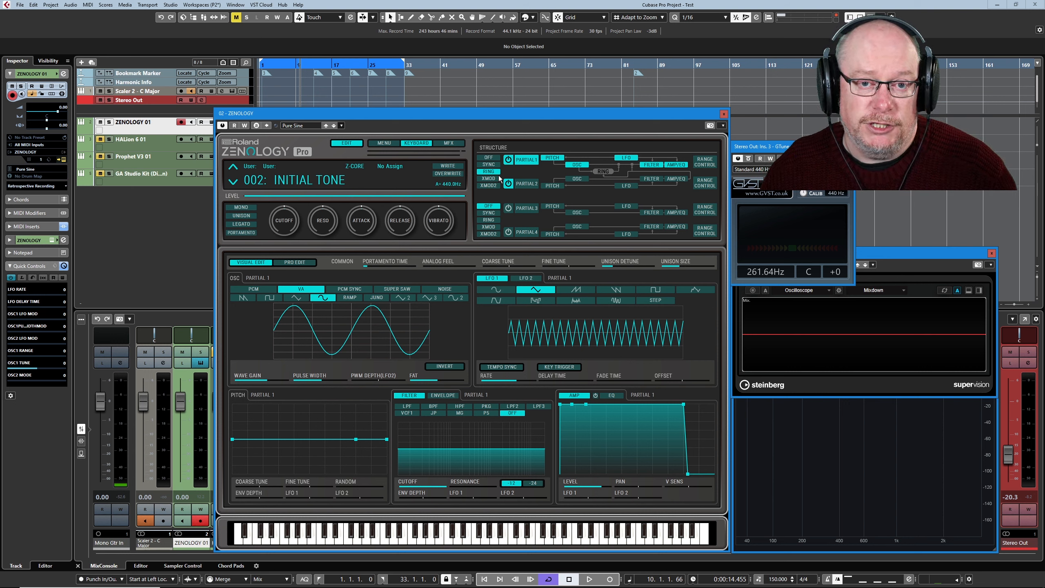
Compare the plain tone's spectrum in Insight with the structure of Partials 1 and 2 set to OFF, and return it to RING
click(854, 437)
click(488, 157)
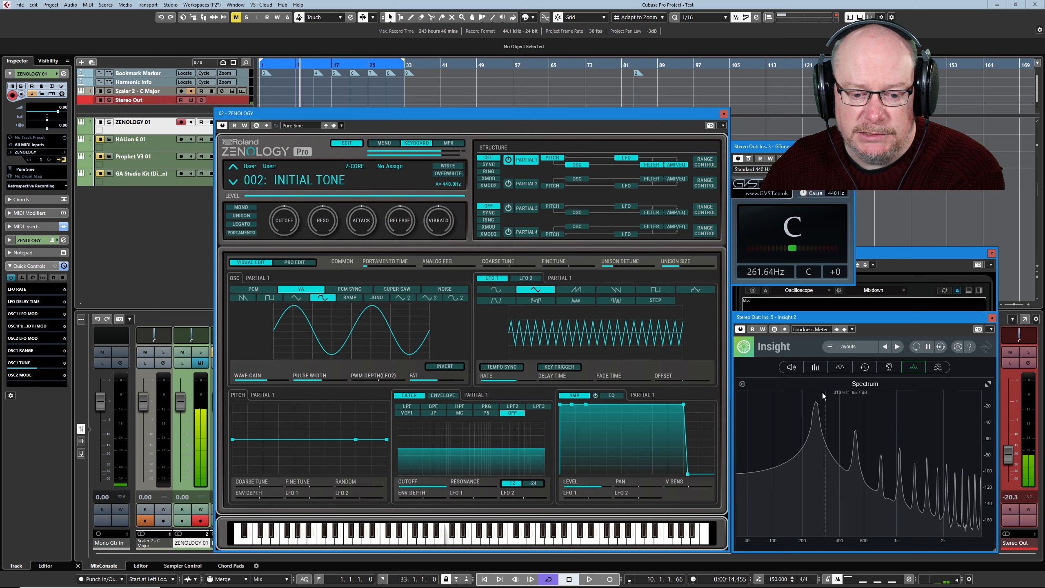
click(489, 171)
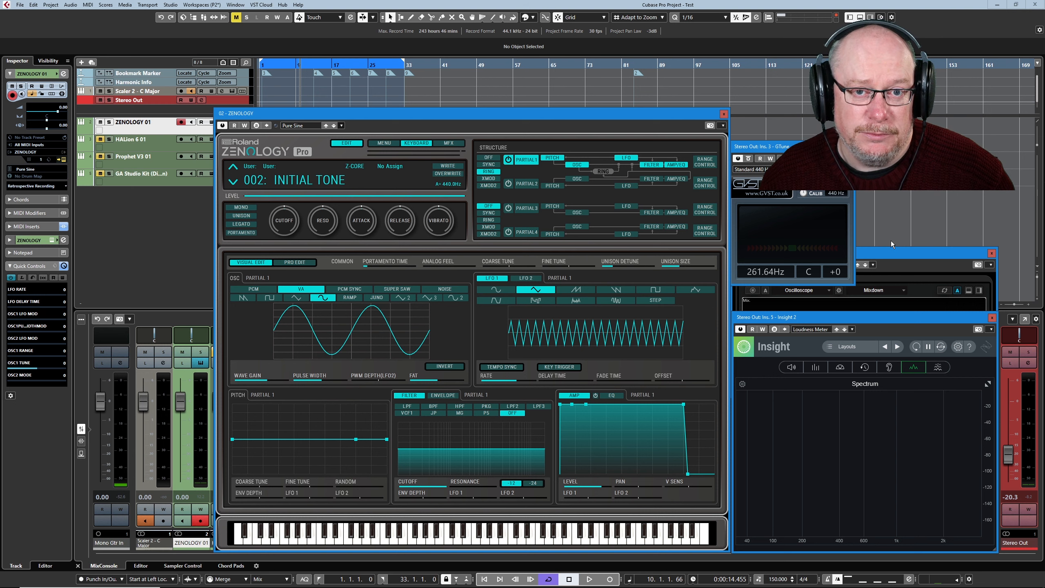
Apply the HPF filter type to Partials 1 and 2 and lower the cutoff on both filter graphs
click(650, 164)
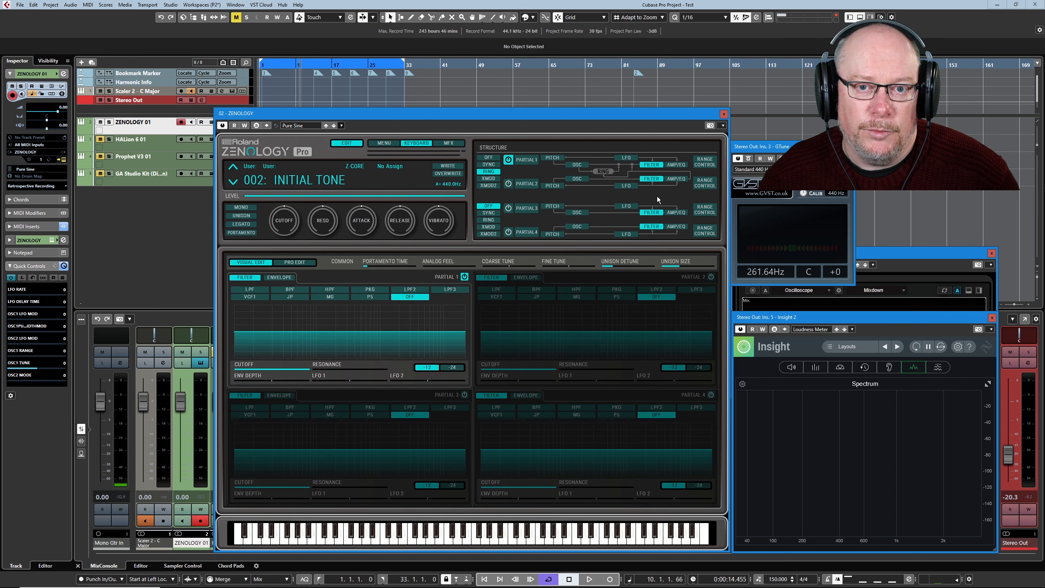
click(333, 289)
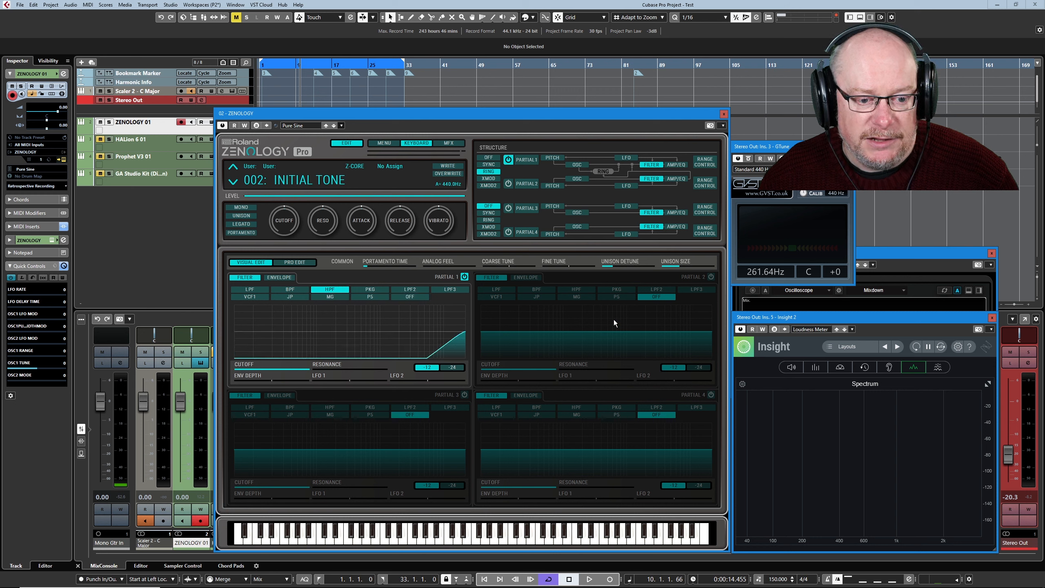
click(575, 289)
drag(450, 343, 148, 371)
drag(638, 345, 227, 422)
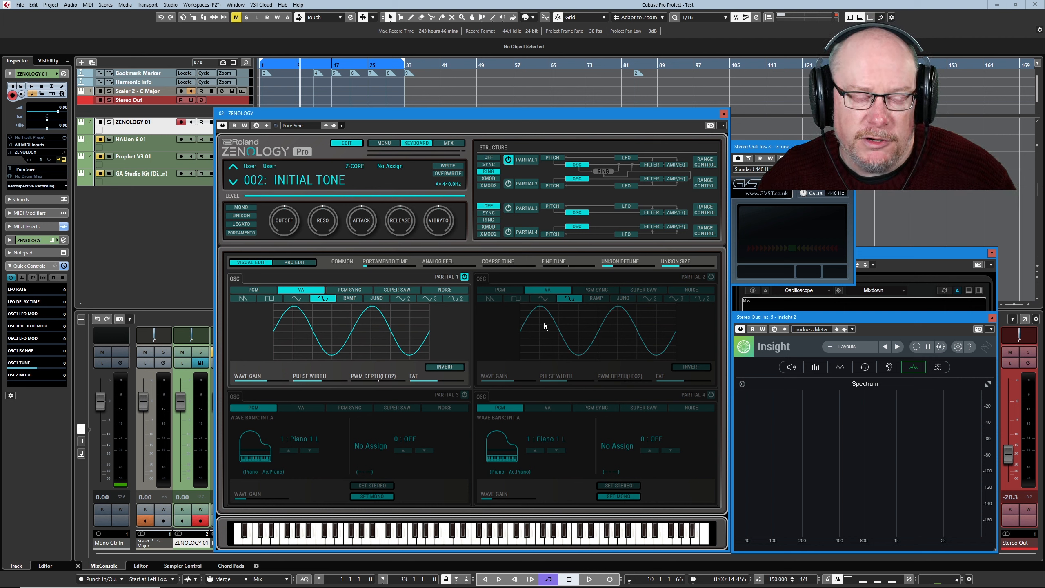
Toggle Partial 2 on and off to compare the ring-modulated sound, leaving Partial 2 switched on
click(509, 184)
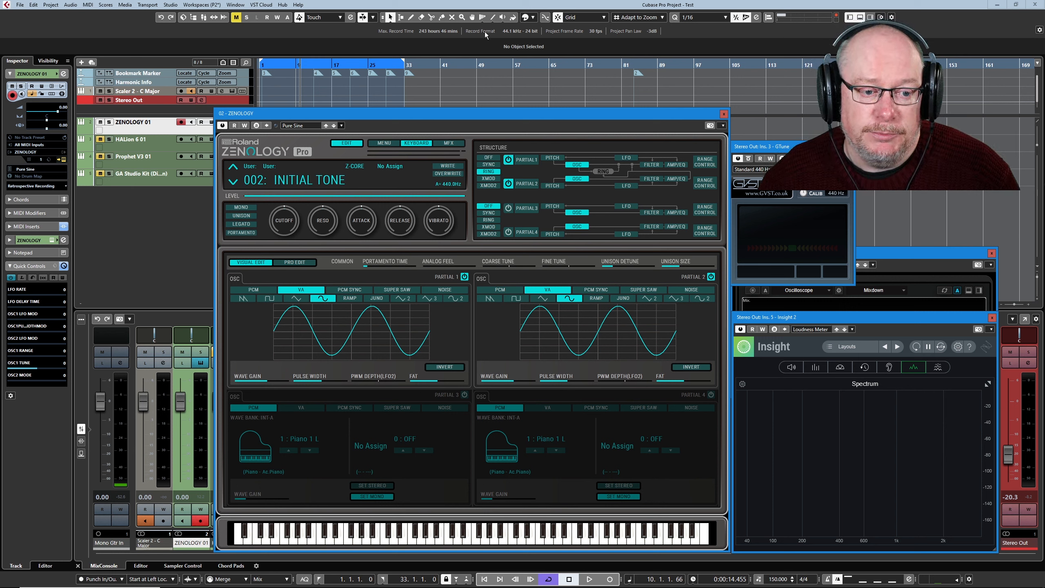
click(508, 184)
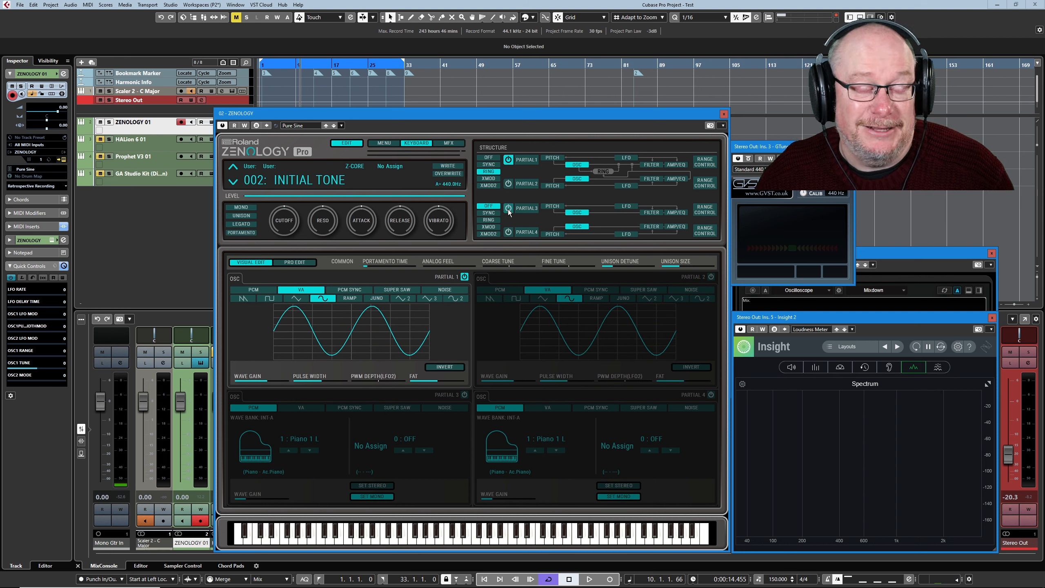
click(508, 184)
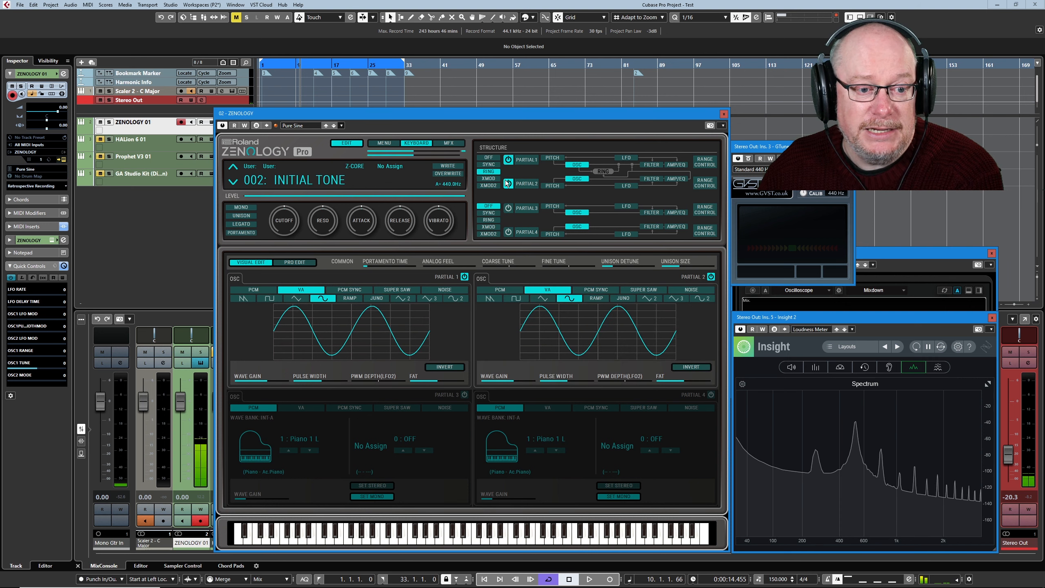
click(509, 184)
click(508, 184)
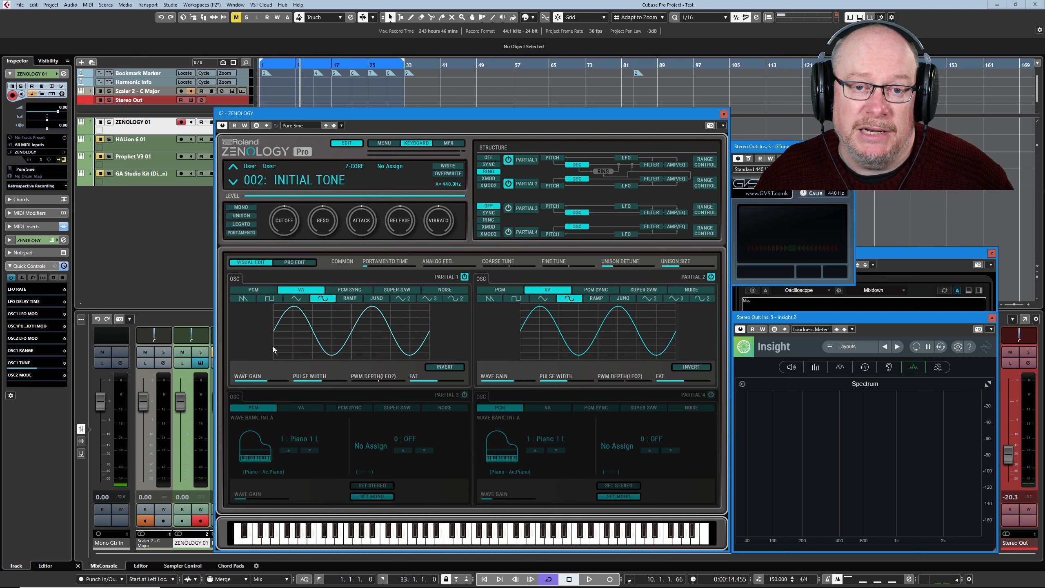
Set Partial 1's VA waveform to saw and raise the Stereo Out fader to -14.6
click(243, 299)
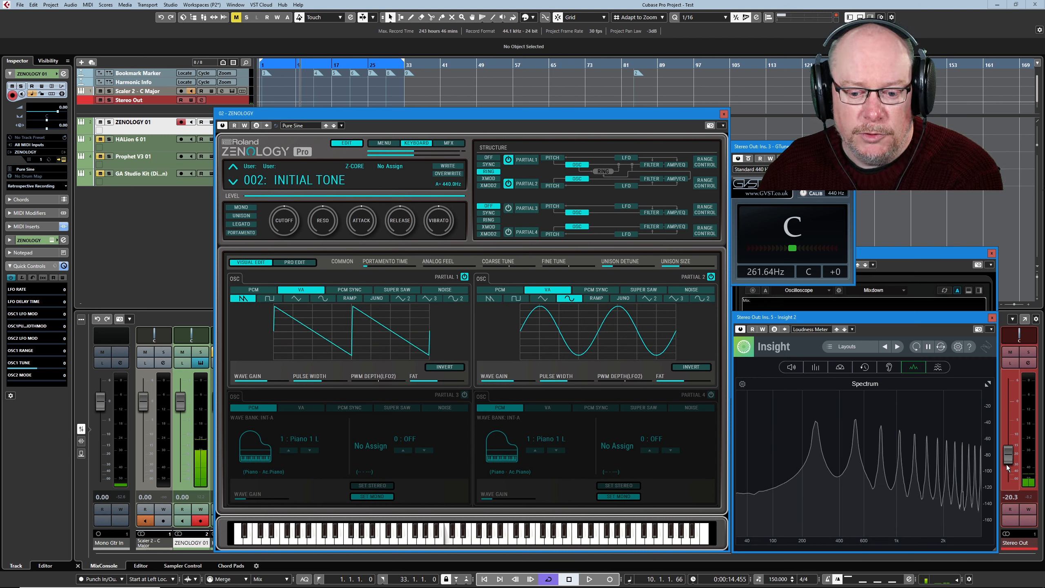
scroll(1020, 452, up, 5)
scroll(1019, 452, up, 1)
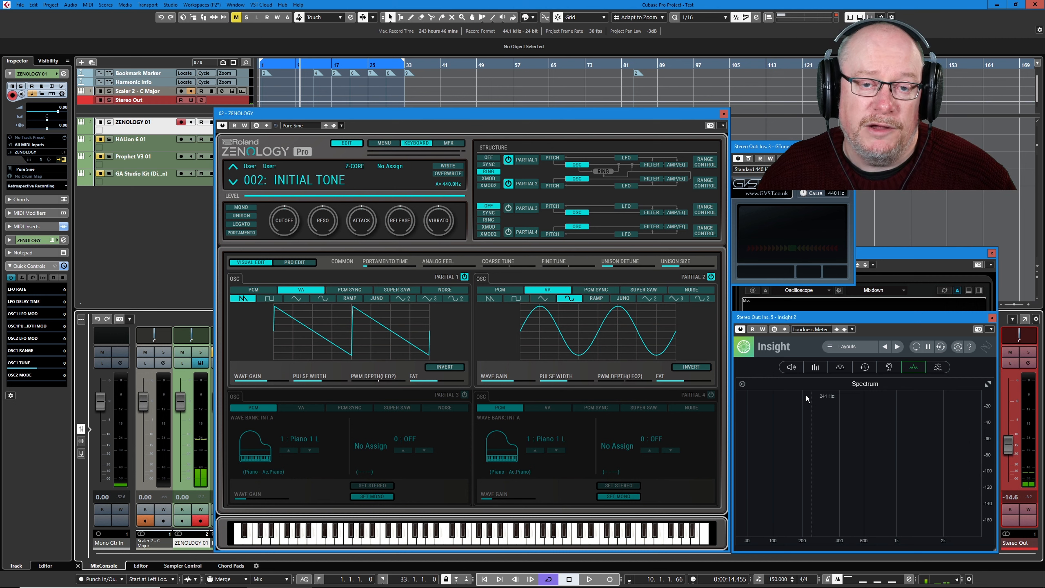
Open the structure parameters in Pro Edit and set the RING 1-2 LEVEL to 0
click(552, 158)
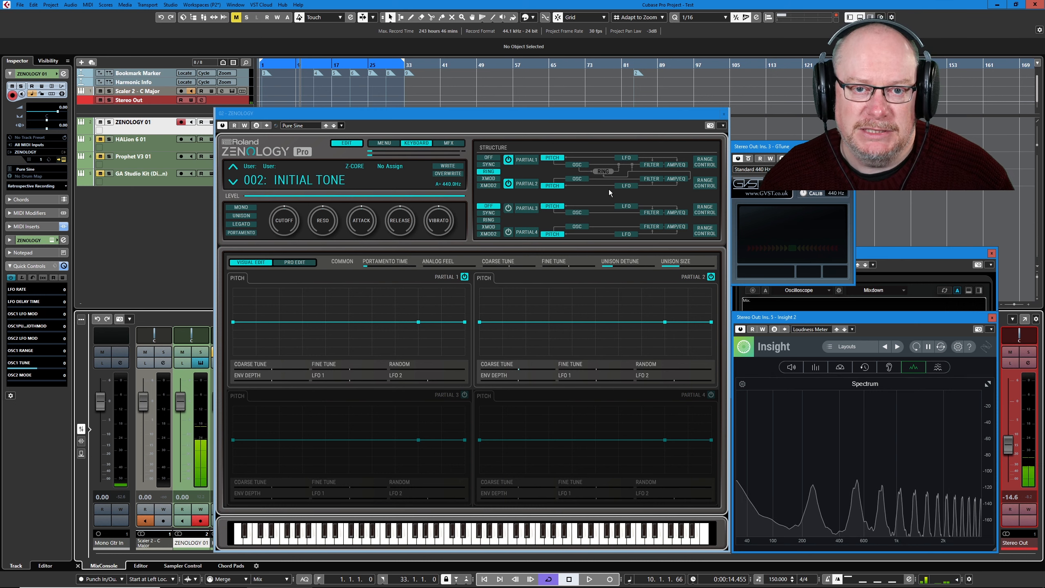
click(294, 262)
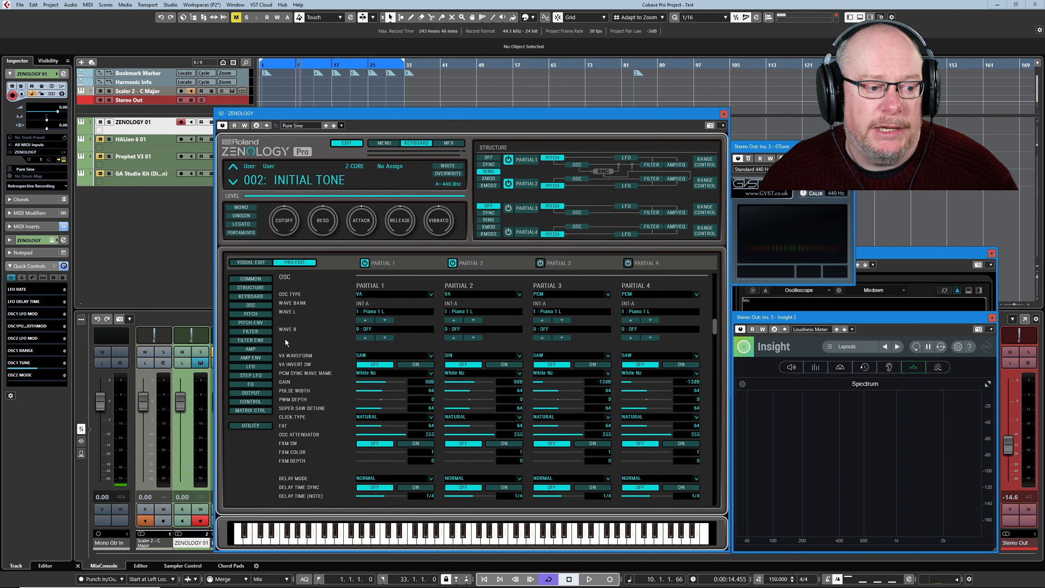
click(250, 287)
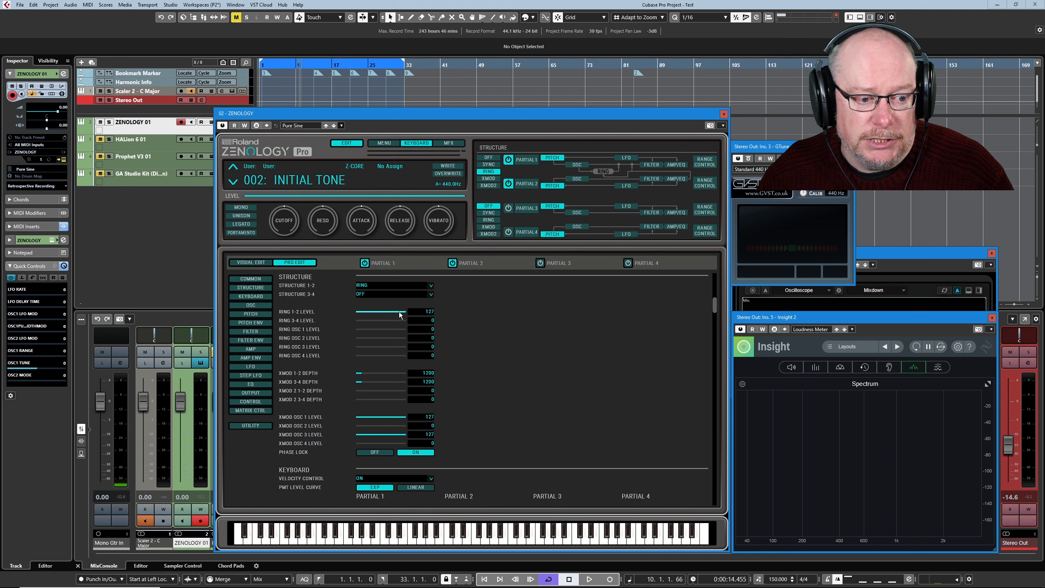
drag(402, 311, 227, 312)
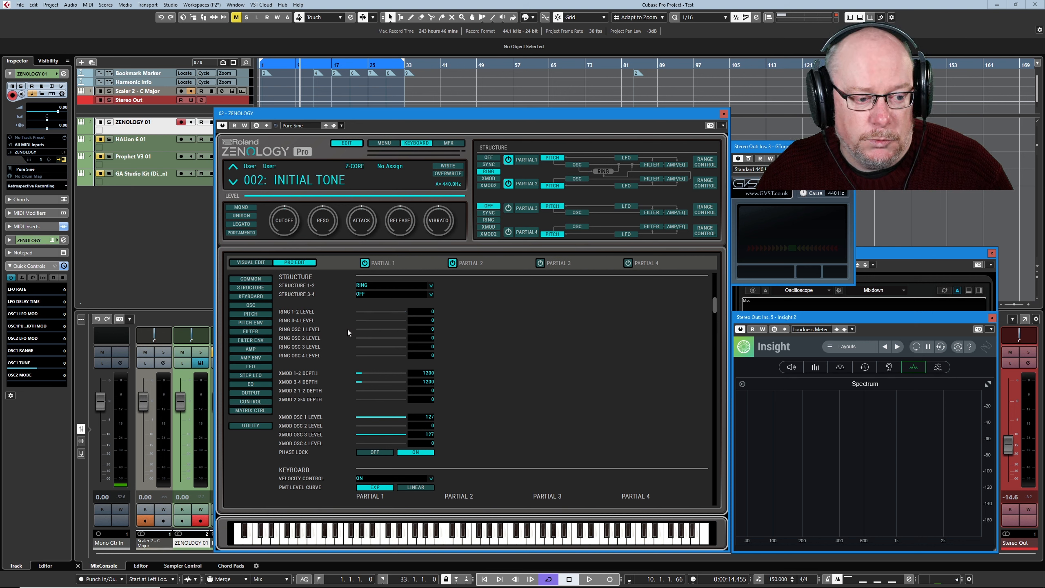
Try RING OSC 1 LEVEL and RING OSC 2 LEVEL at 127 one at a time, returning each to 0
drag(379, 329, 453, 329)
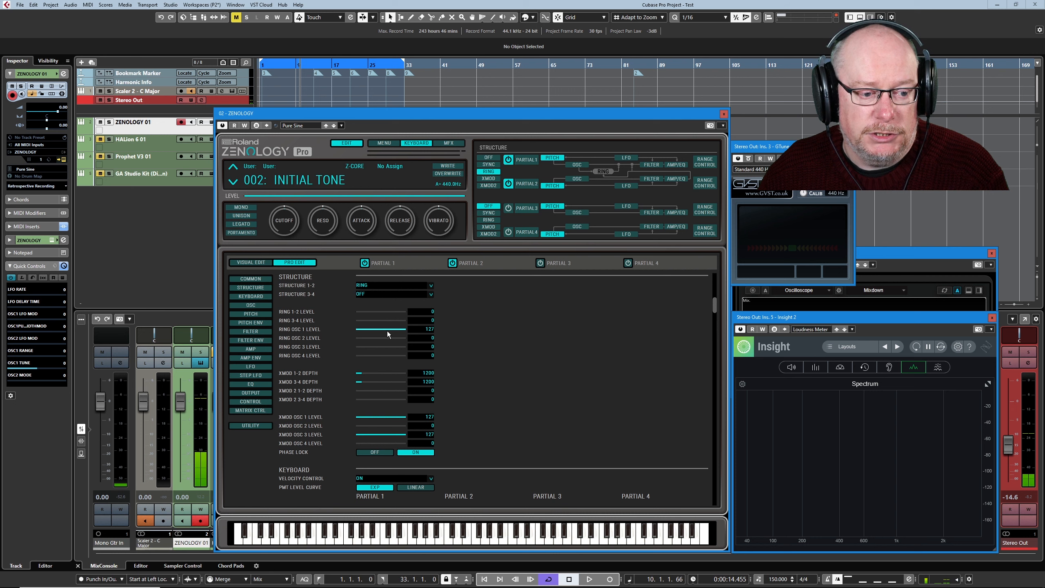
drag(395, 329, 473, 346)
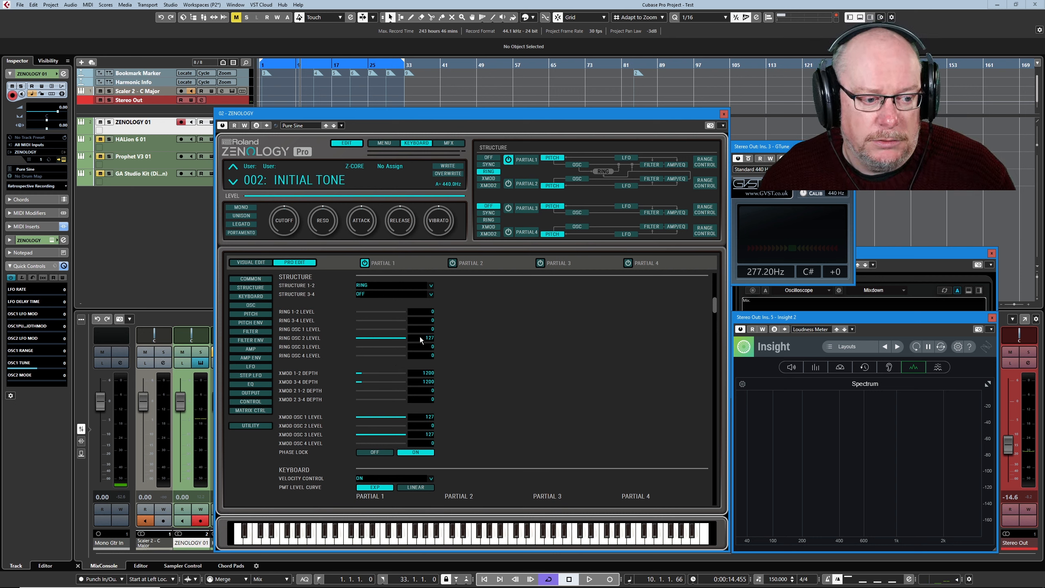
drag(420, 337, 308, 340)
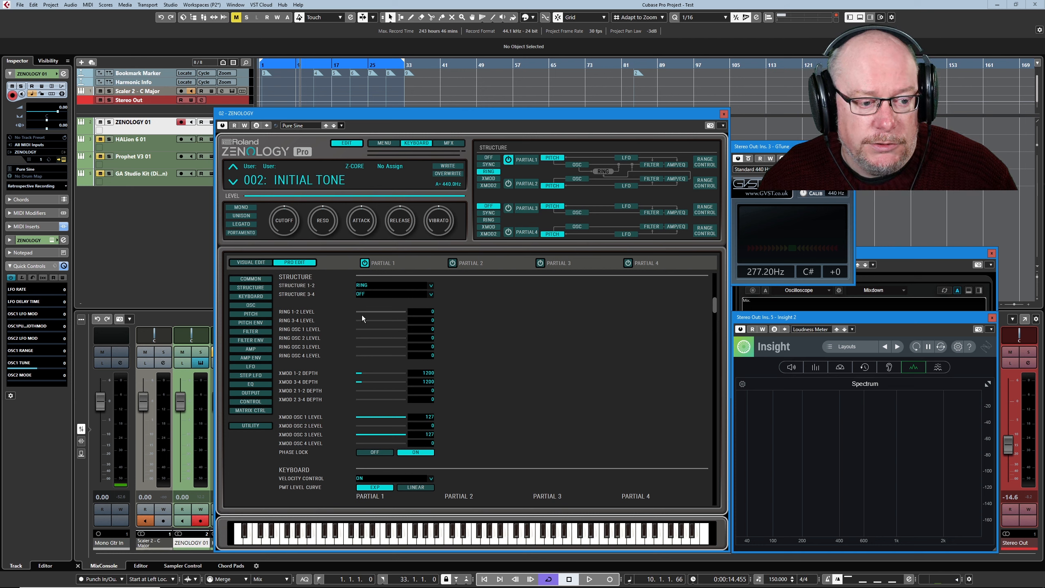
Restore the RING 1-2 LEVEL to 127 and try RING OSC 1 at 69 and RING OSC 2 at 117, resetting both to 0
drag(360, 311, 457, 317)
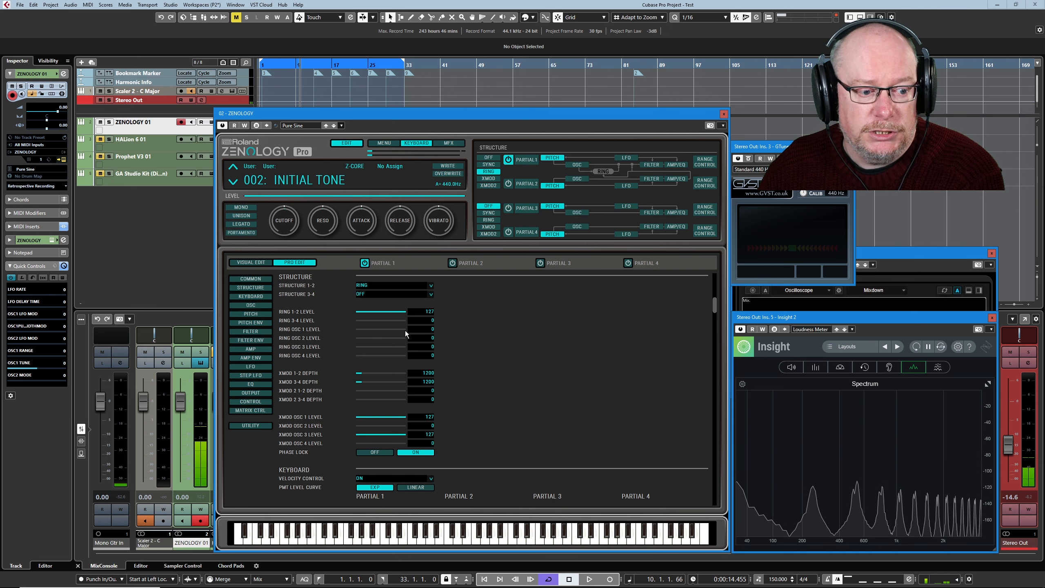
drag(364, 331, 403, 340)
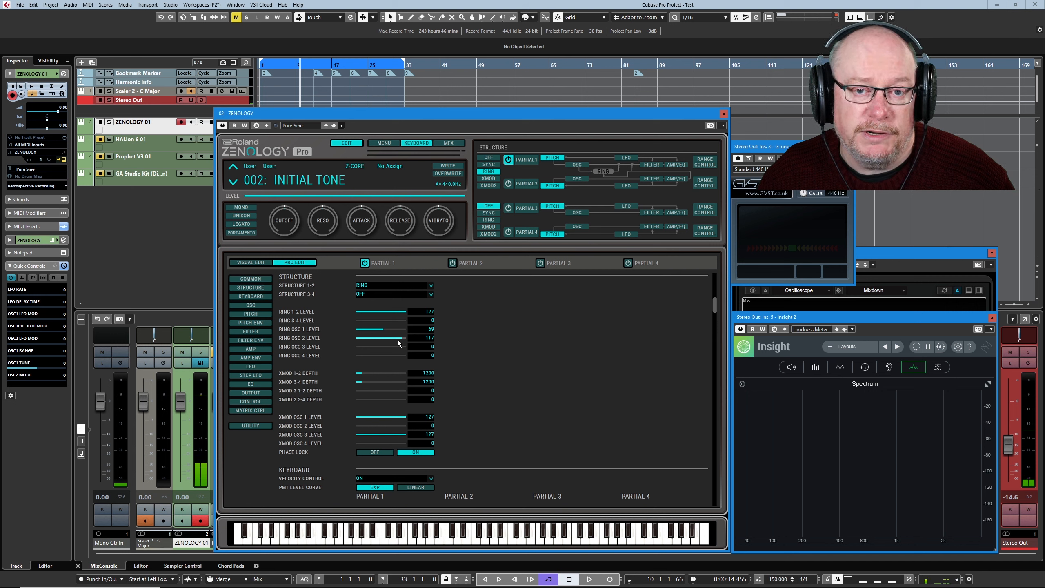
drag(399, 338, 299, 337)
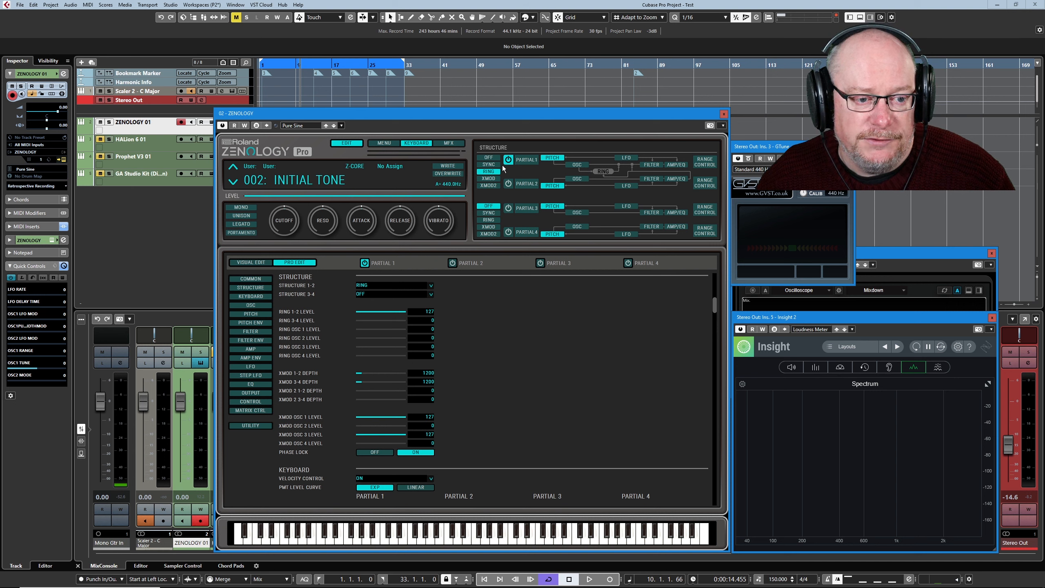
Switch the structure of Partials 1 and 2 to SYNC and reload the Pure Sine preset
click(489, 164)
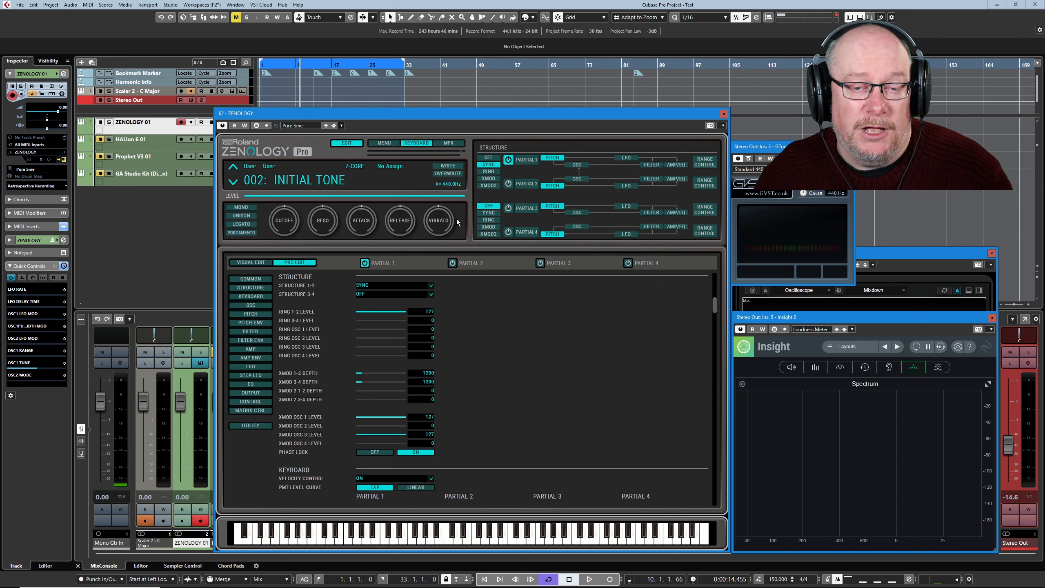
click(297, 126)
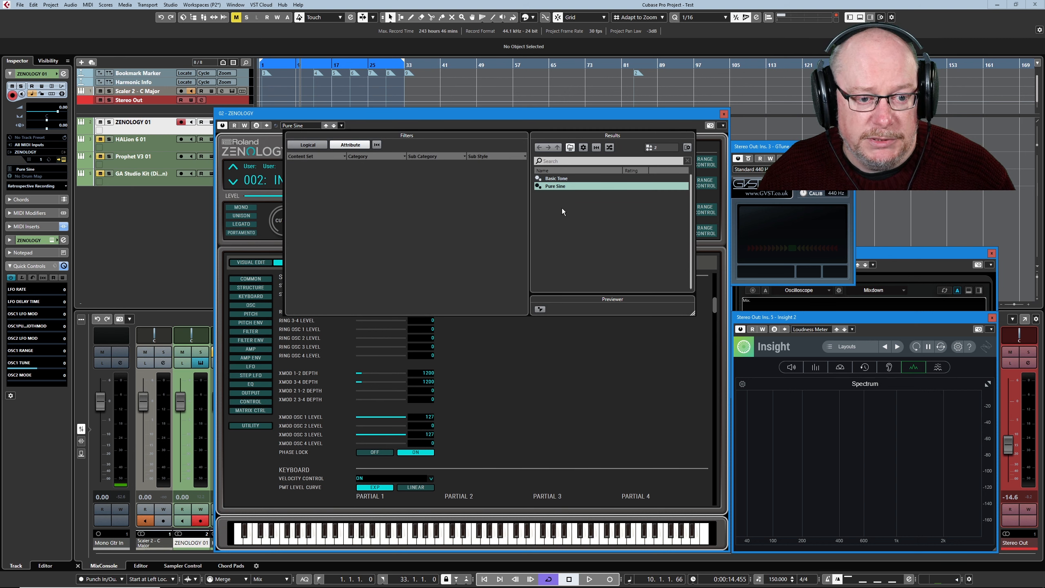
double_click(559, 186)
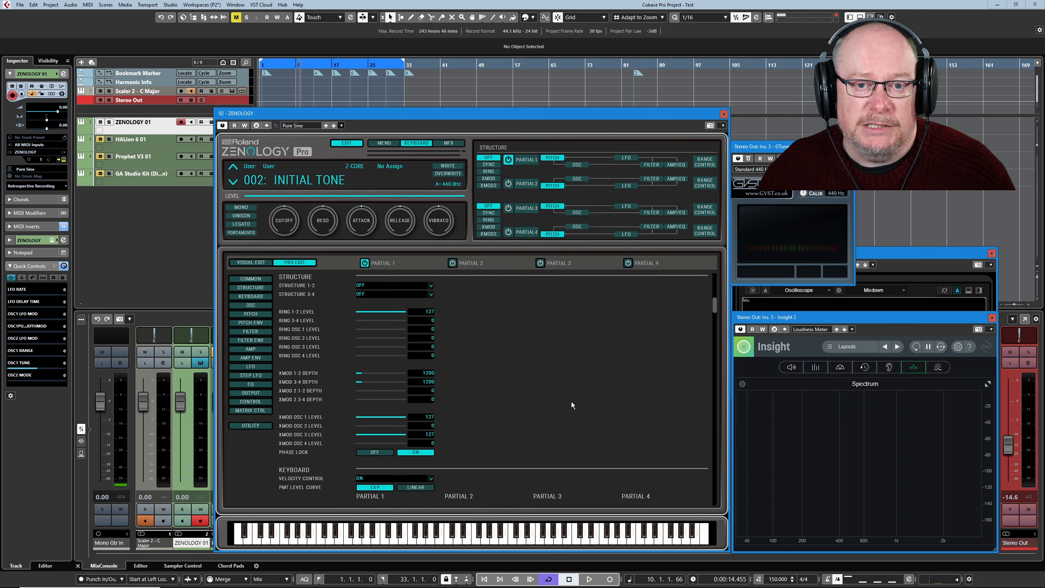
Return to the Visual Edit oscillator view and set the structure of Partials 1 and 2 to SYNC
click(255, 261)
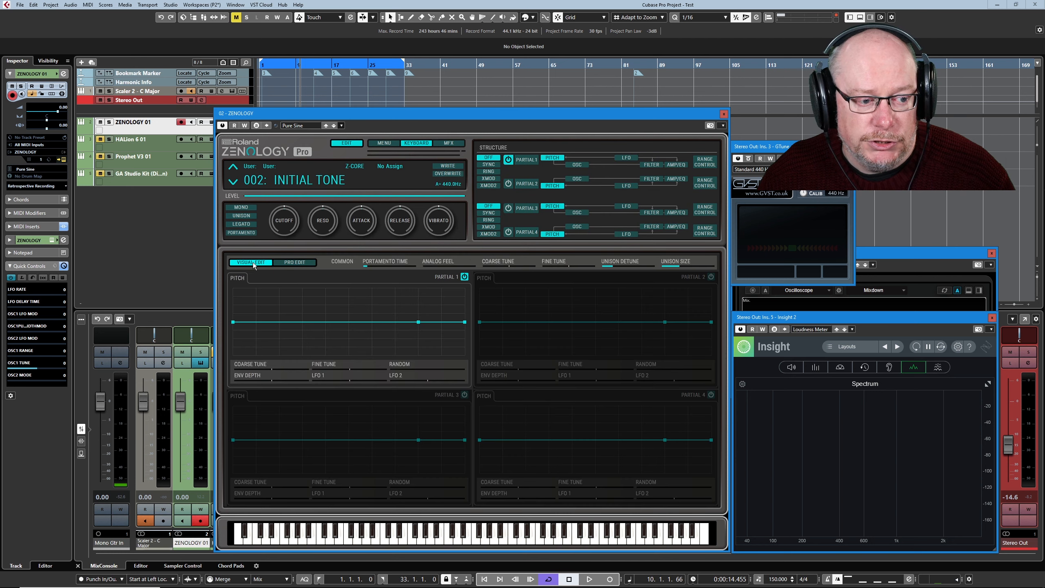
click(577, 165)
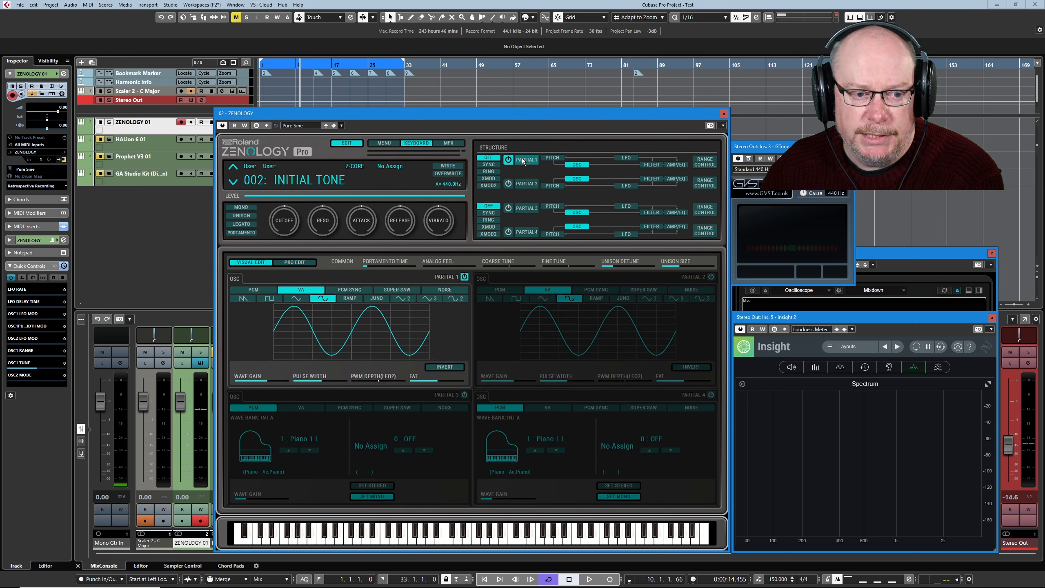
click(492, 165)
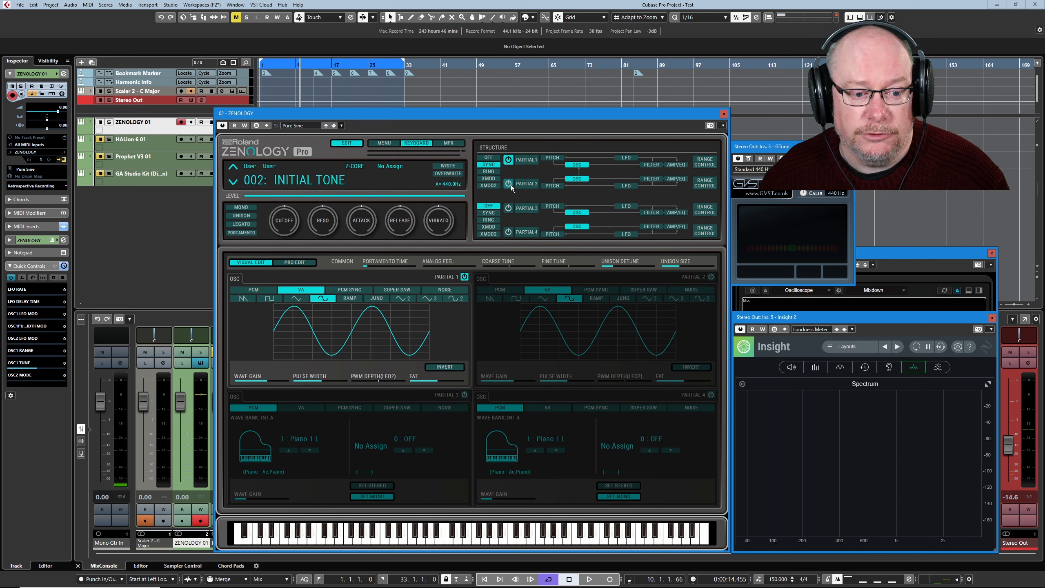
Set Partial 2's VA waveform to saw and bring the SuperVision oscilloscope to the front
click(488, 299)
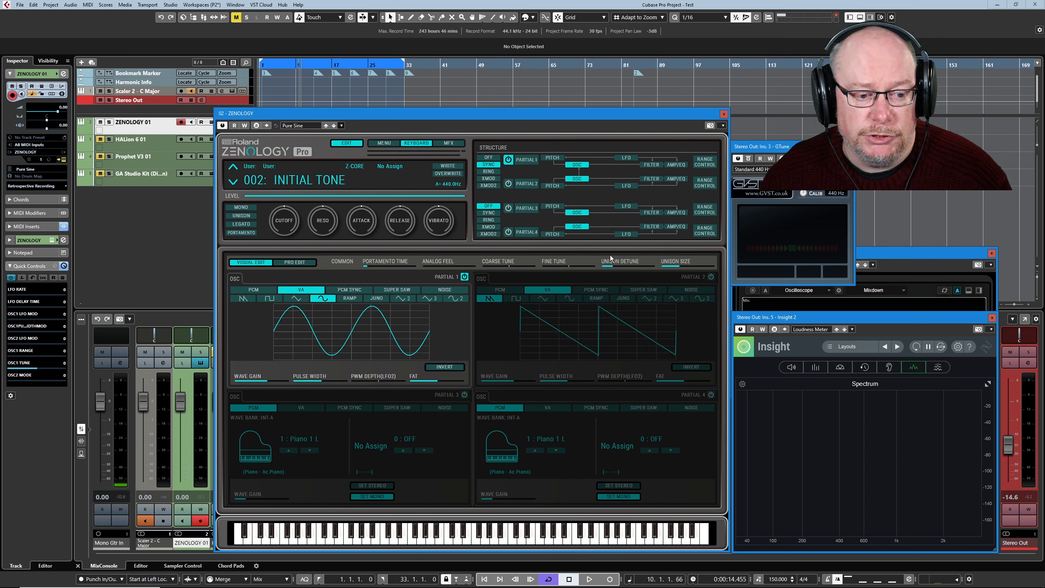
click(920, 254)
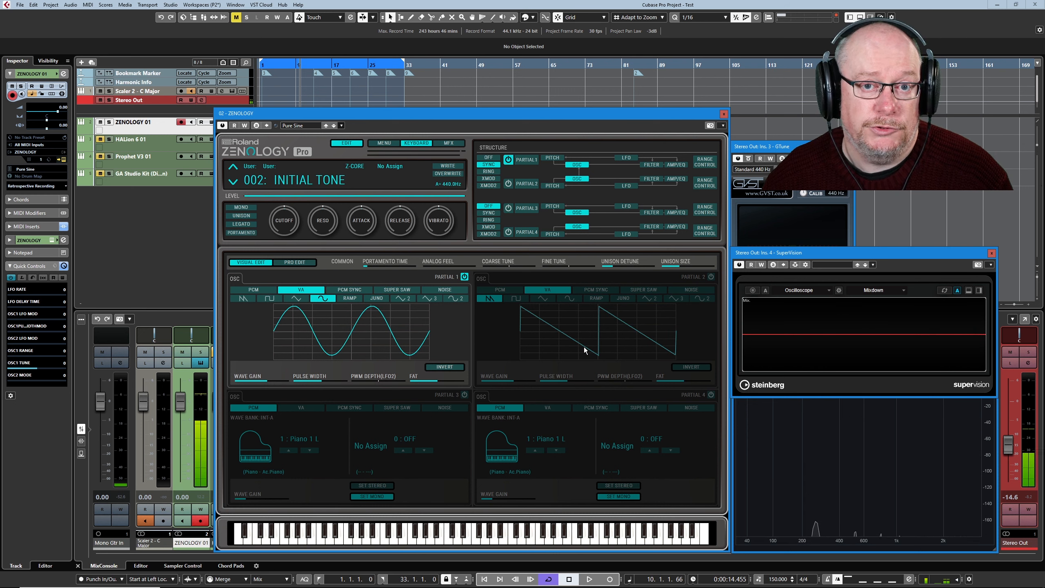
Try the OFF structure for Partials 1 and 2 with Partial 2 switched on, then return to SYNC
click(488, 159)
click(508, 183)
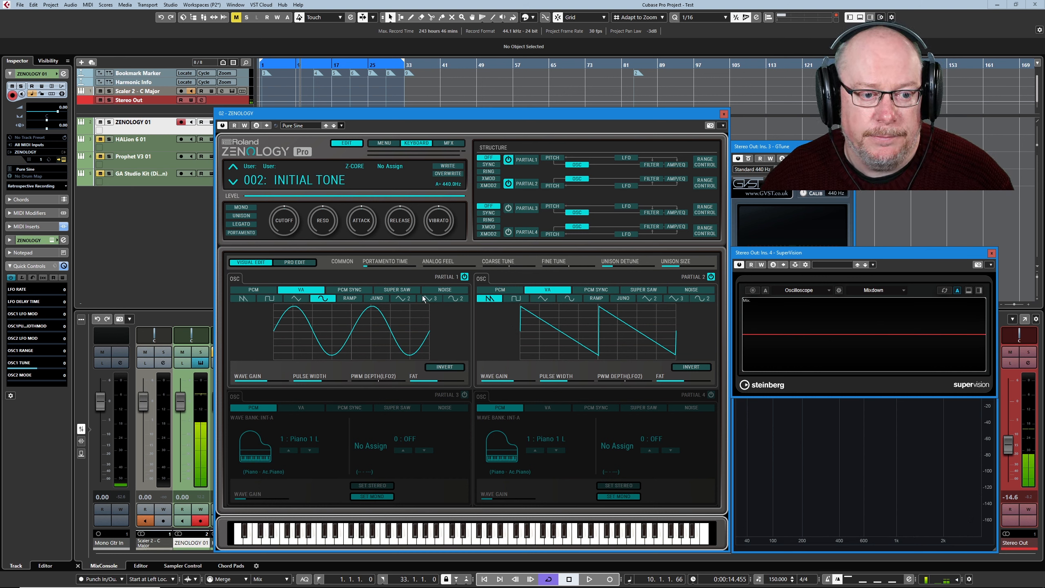
click(488, 164)
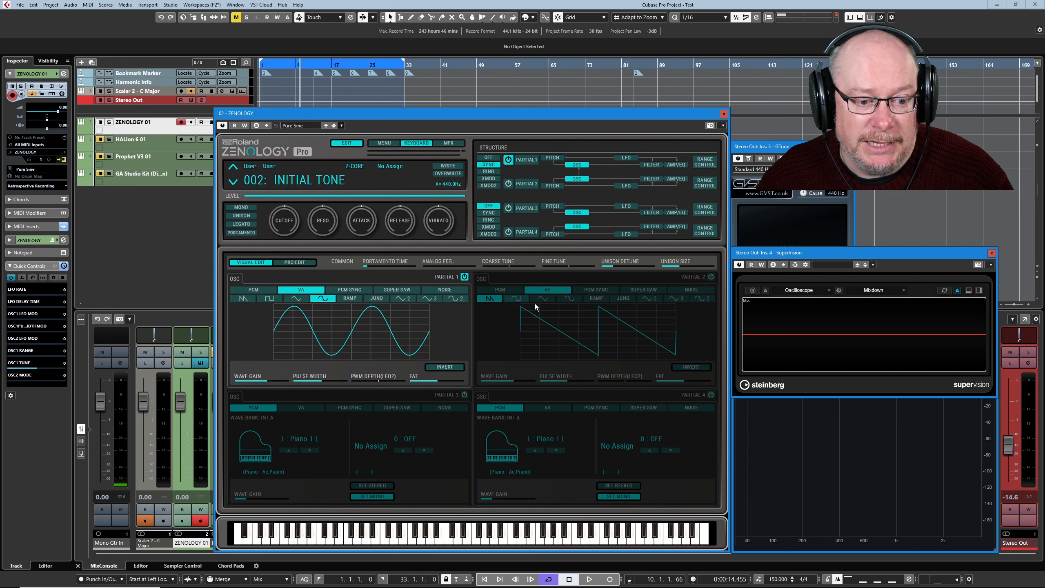
Set Partial 2 to a sine wave, switch it on in the pitch view and lower the Stereo Out fader to -16.3
click(569, 298)
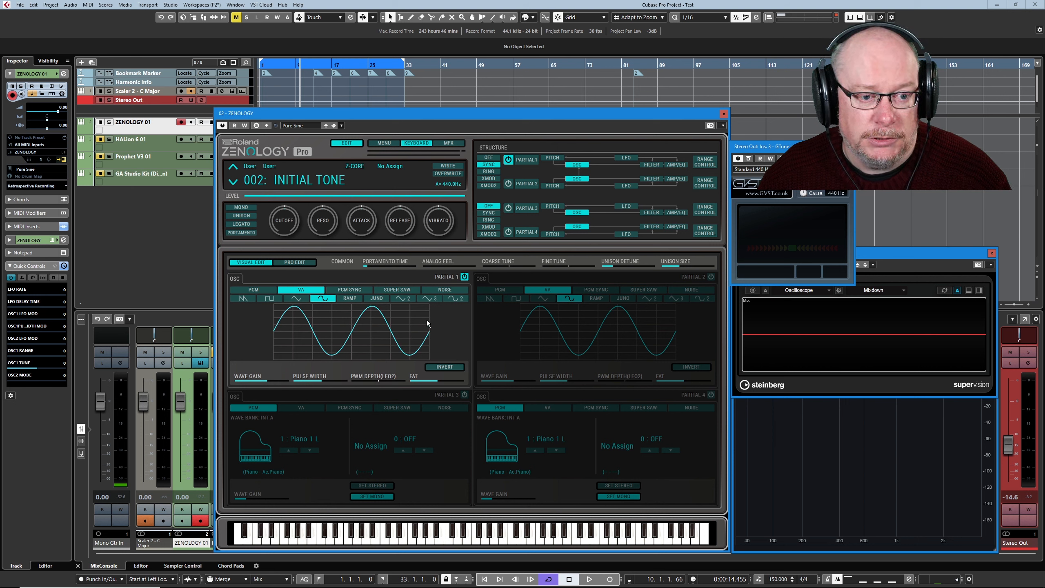
click(556, 160)
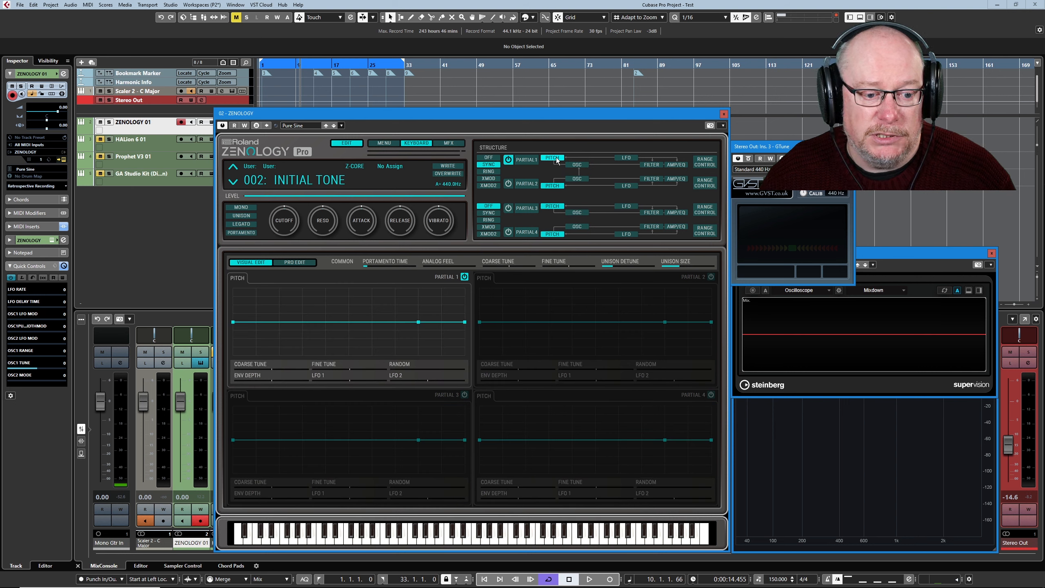
click(509, 184)
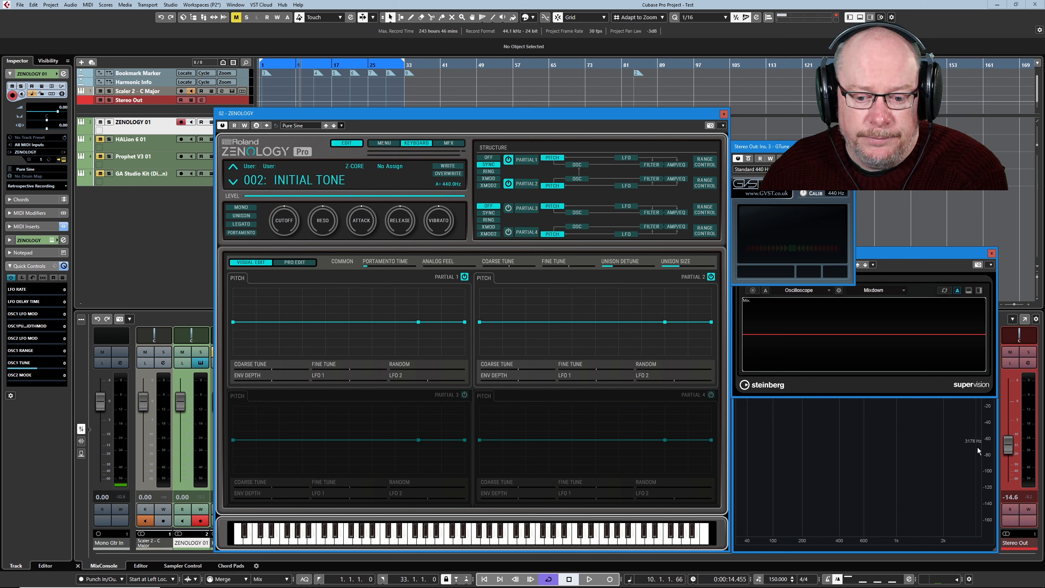
drag(1009, 447, 1008, 451)
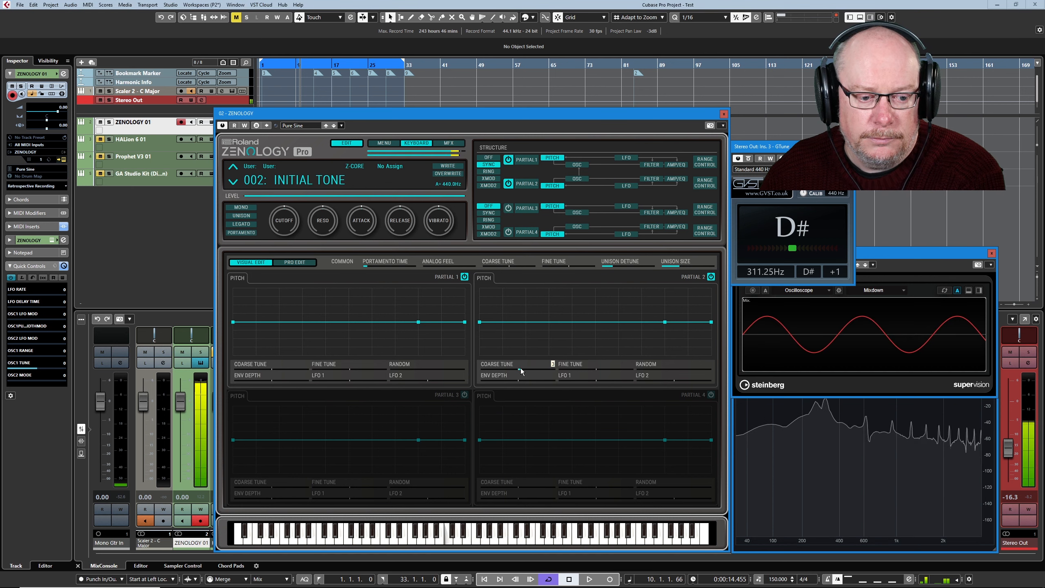
Try Partial 2's COARSE TUNE at 2 and 4, freezing the SuperVision oscilloscope trace
mouse_move(521, 368)
mouse_down()
mouse_move(535, 372)
mouse_move(520, 376)
mouse_up()
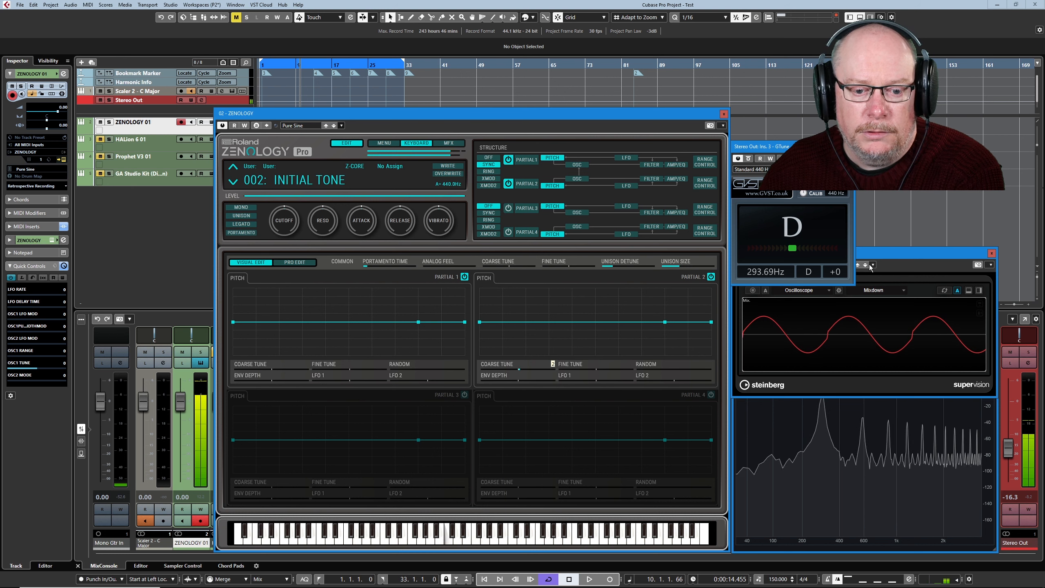
click(882, 252)
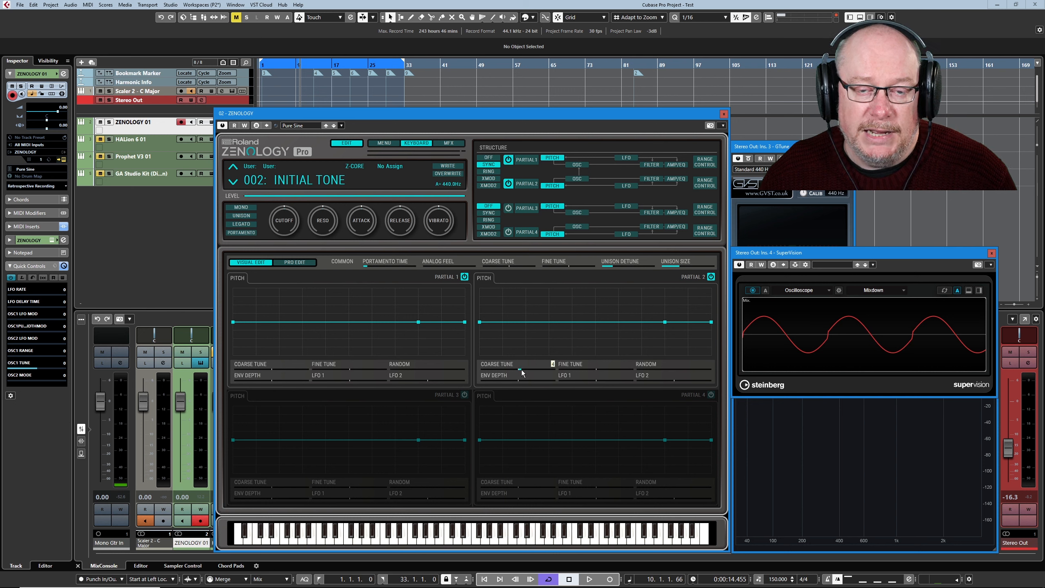
click(753, 290)
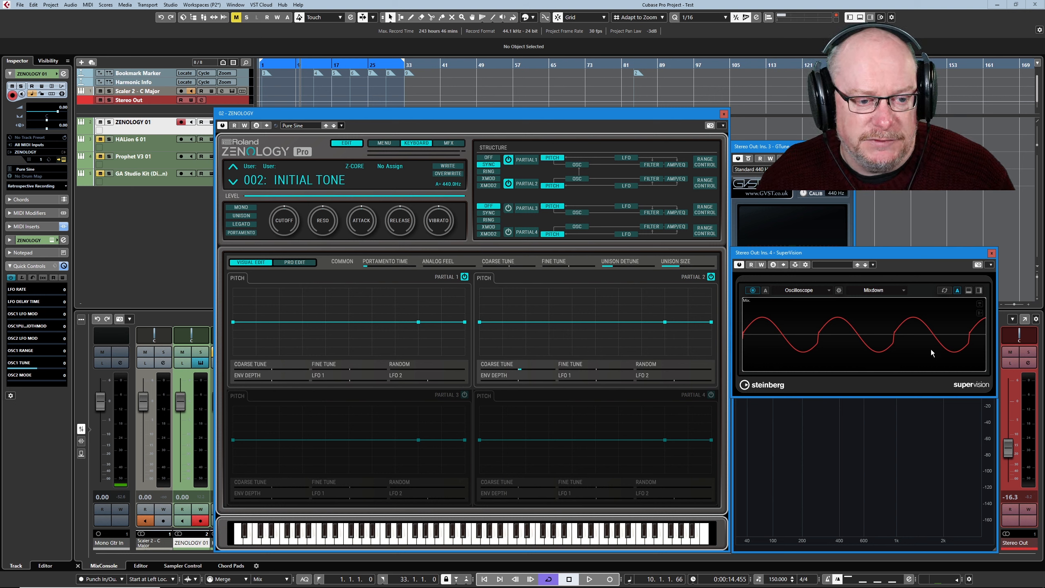
Set Partial 1's waveform to saw and reset Partial 2's COARSE TUNE to its centre value
click(578, 164)
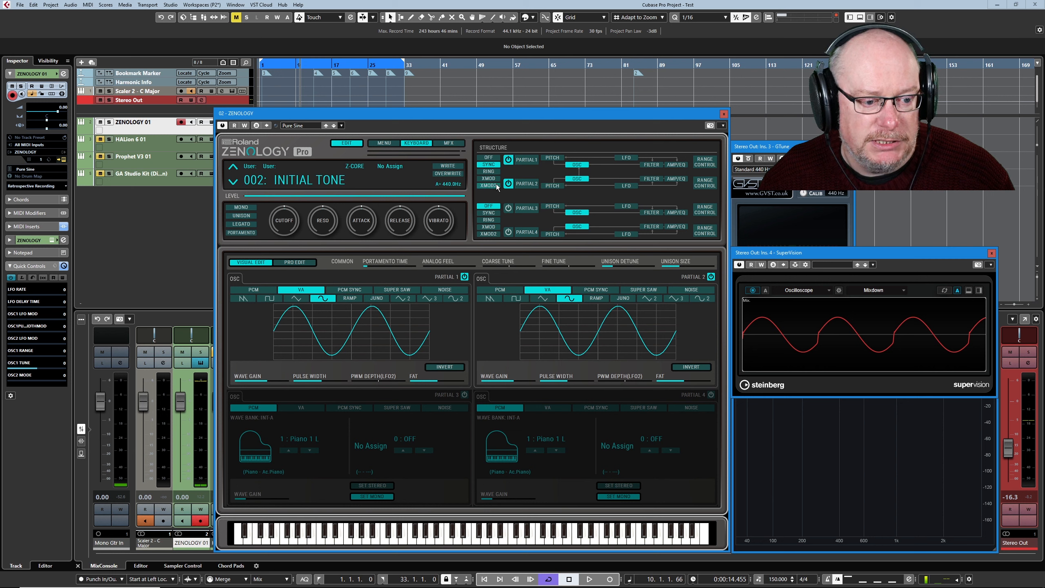
click(244, 298)
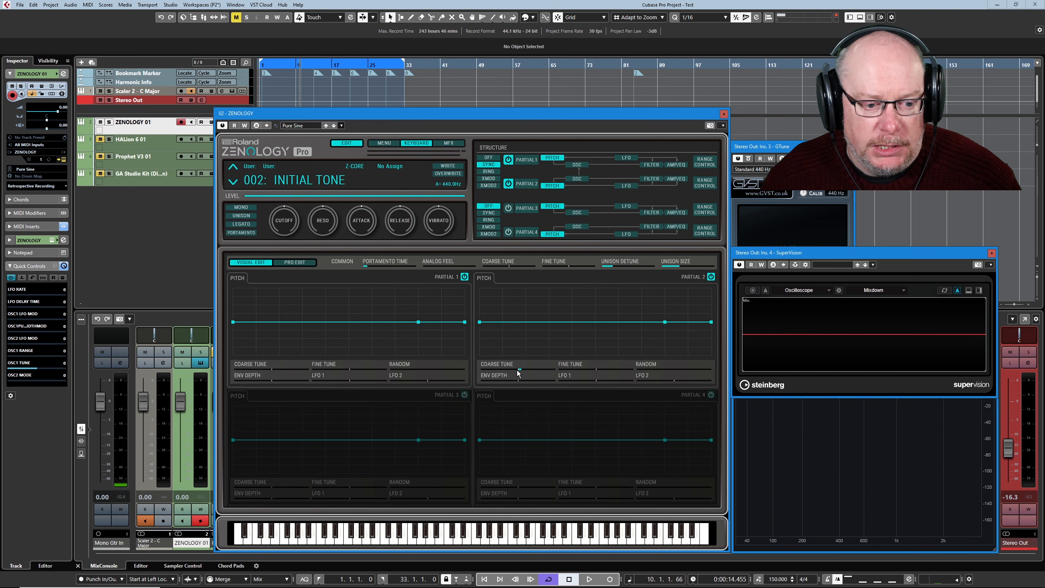
click(518, 369)
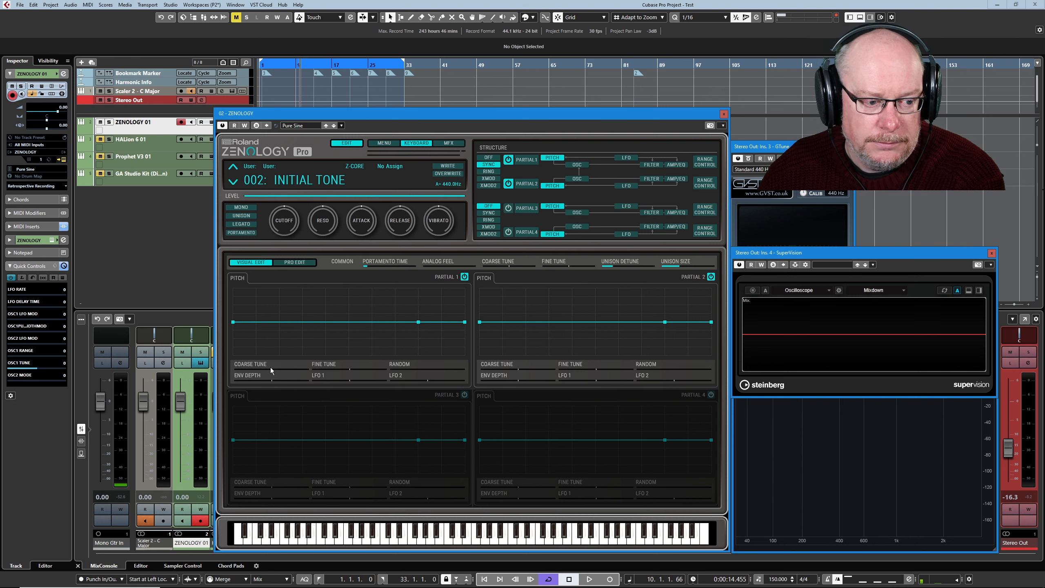
Sweep Partial 1's COARSE TUNE upward and partly back, with the GTune tuner brought to the front
drag(271, 370, 316, 363)
click(795, 234)
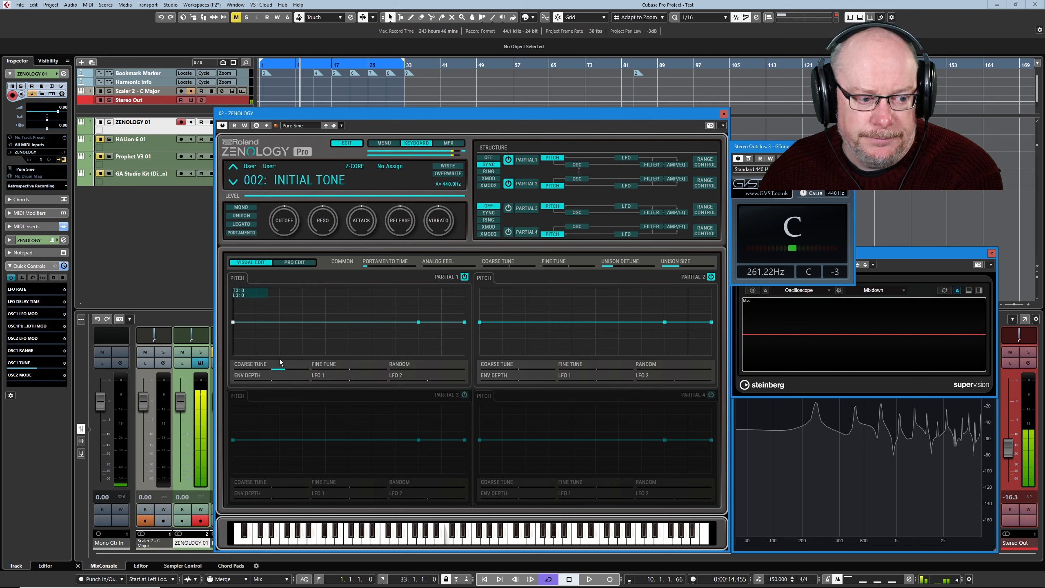
mouse_move(286, 369)
mouse_down()
mouse_move(298, 369)
mouse_move(276, 368)
mouse_up()
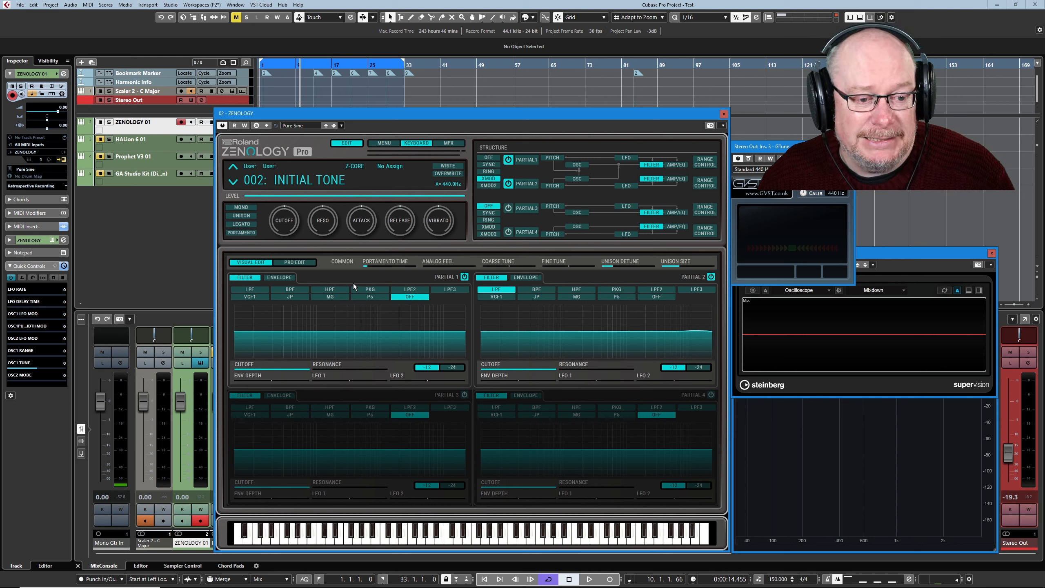
Reload the Pure Sine preset and set XMOD 1-2 DEPTH to 3270 in Pro Edit
click(296, 125)
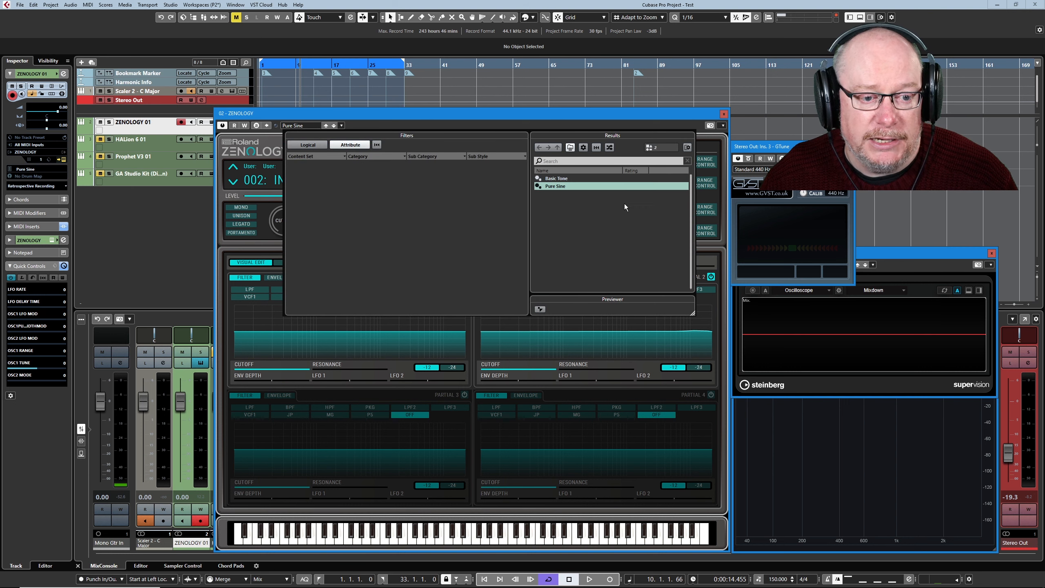
double_click(553, 186)
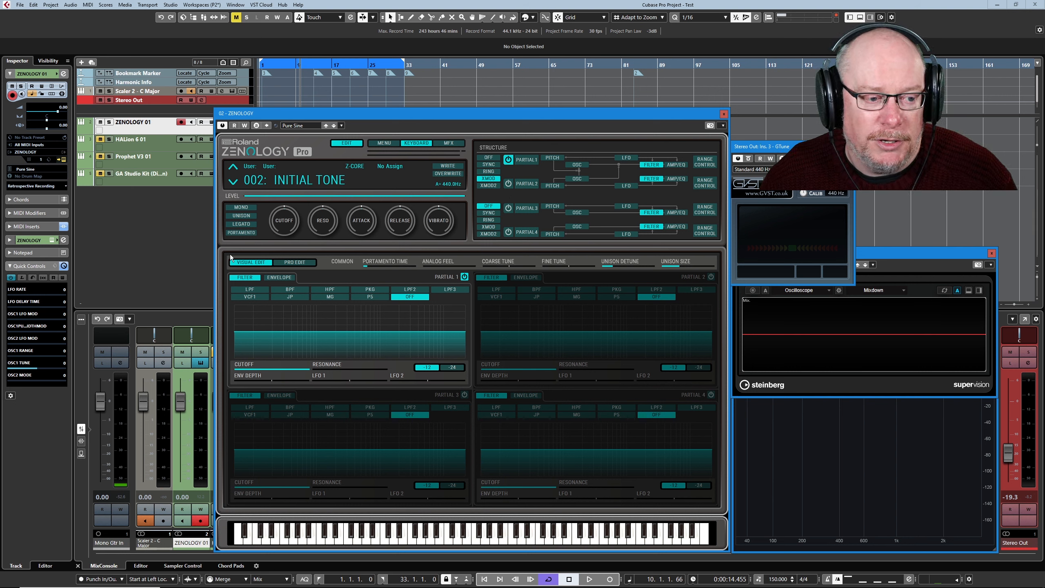
click(295, 262)
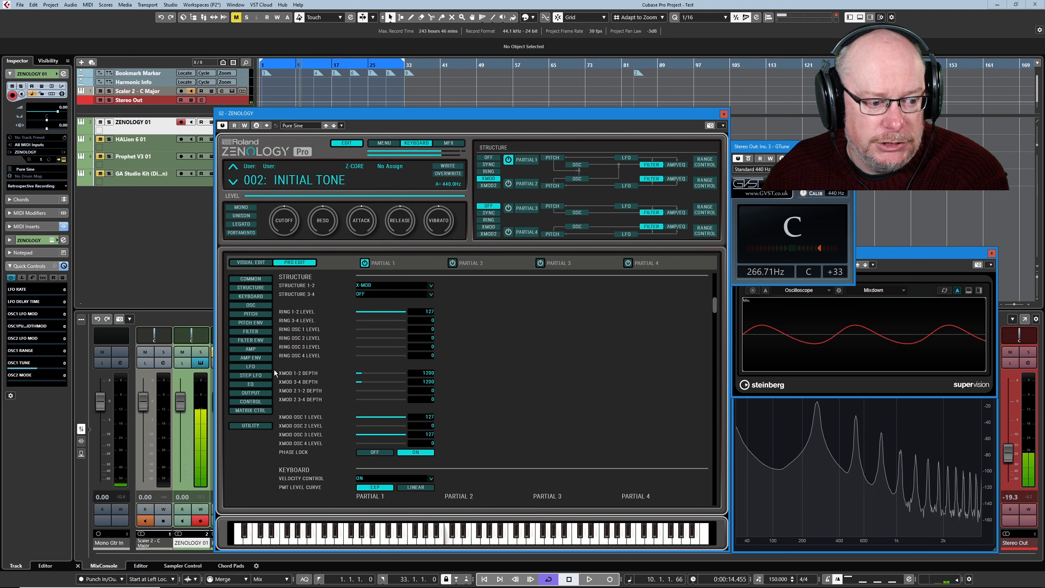
mouse_move(362, 374)
mouse_down()
mouse_move(398, 373)
mouse_move(370, 377)
mouse_up()
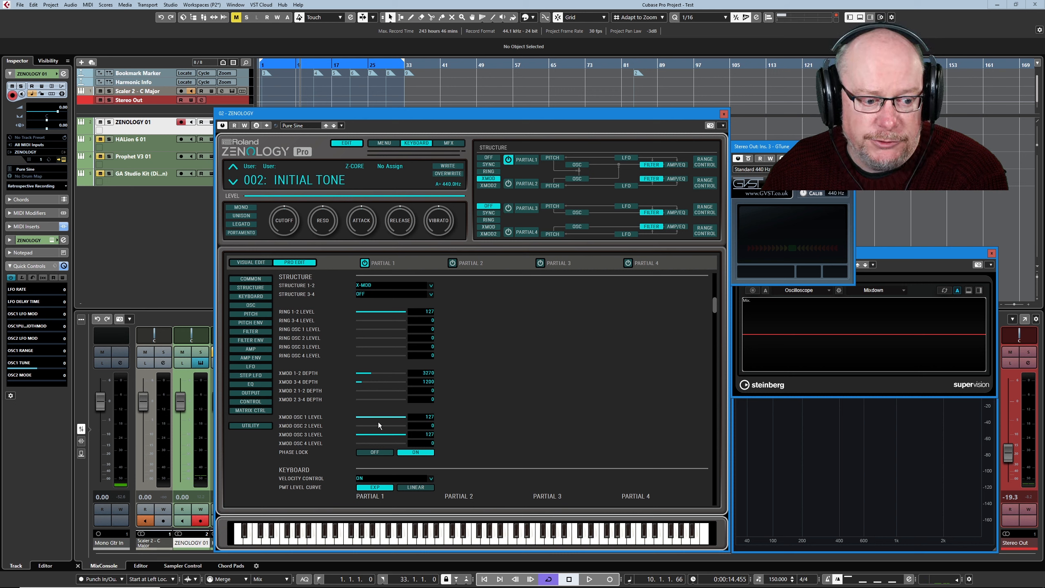
Try XMOD OSC 1 LEVEL at 0 with XMOD OSC 2 LEVEL raised, then set them to 81 and 0
drag(400, 417, 244, 425)
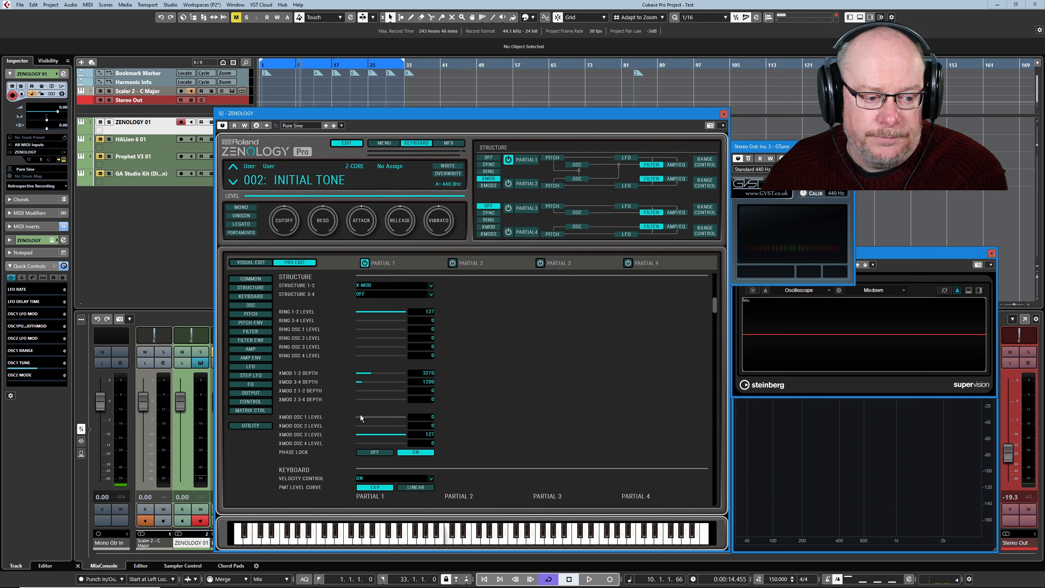
drag(360, 417, 403, 427)
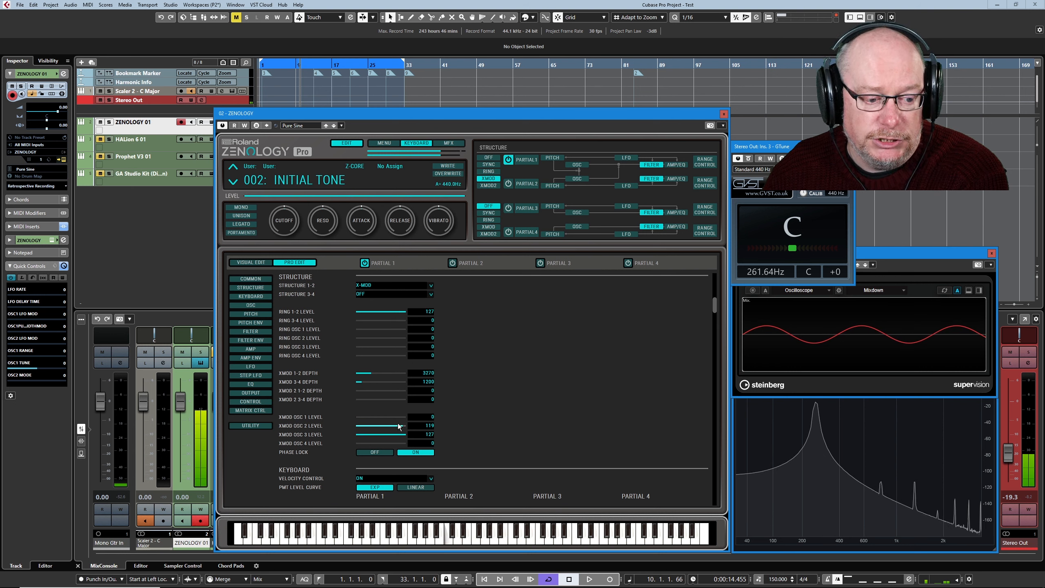
mouse_move(397, 424)
mouse_down()
mouse_move(332, 432)
mouse_move(385, 415)
mouse_up()
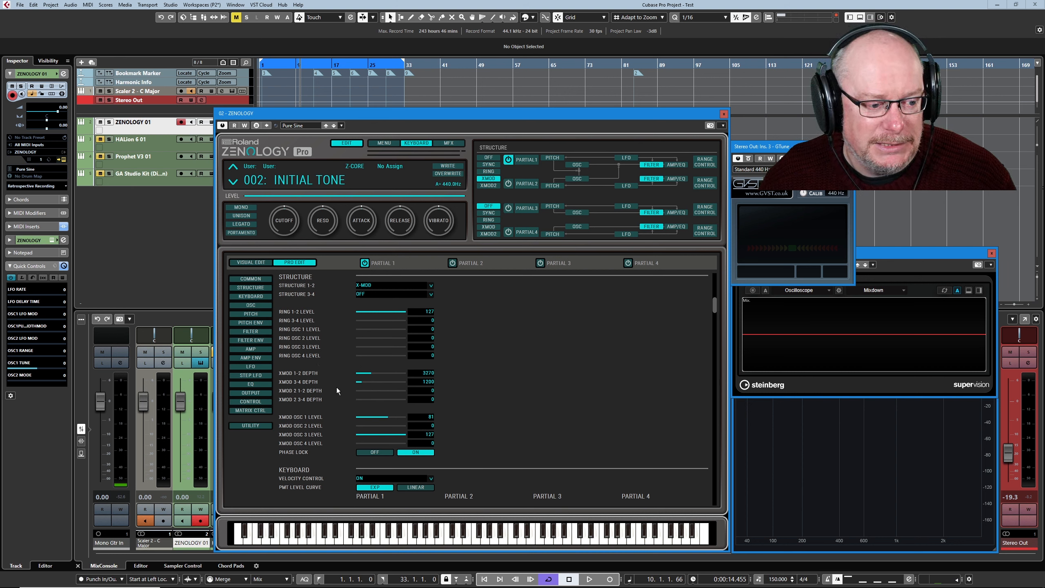
Return to Visual Edit and compare the XMOD2 and XMOD signal routings of Partials 1 and 2
click(251, 262)
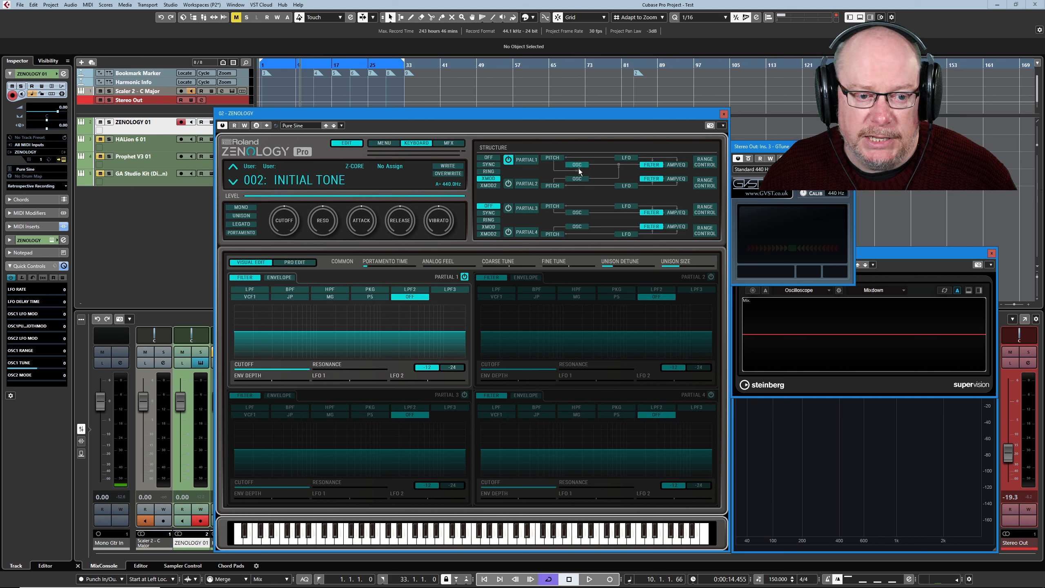
click(488, 186)
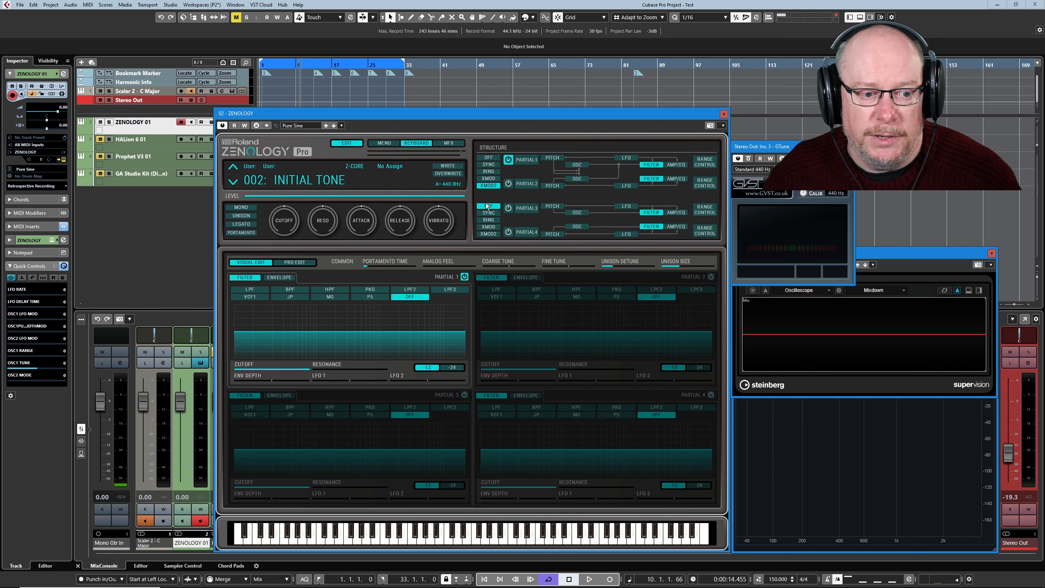
click(489, 181)
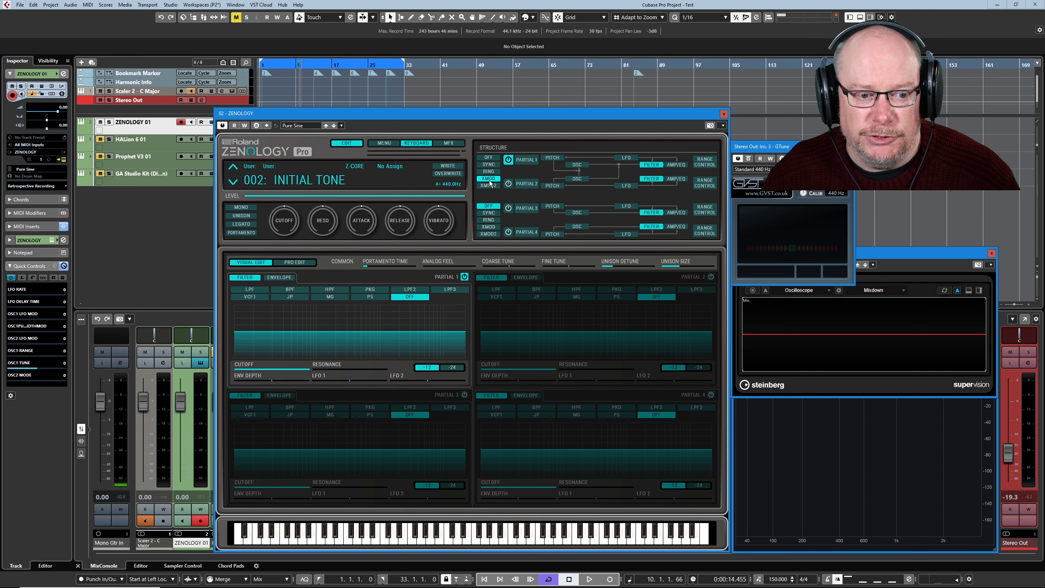
Switch to Adobe Acrobat Reader, examine the XMOD and XMOD2 diagrams in the Roland FANTOM Parameter Guide, and return to Cubase
key(alt+Tab)
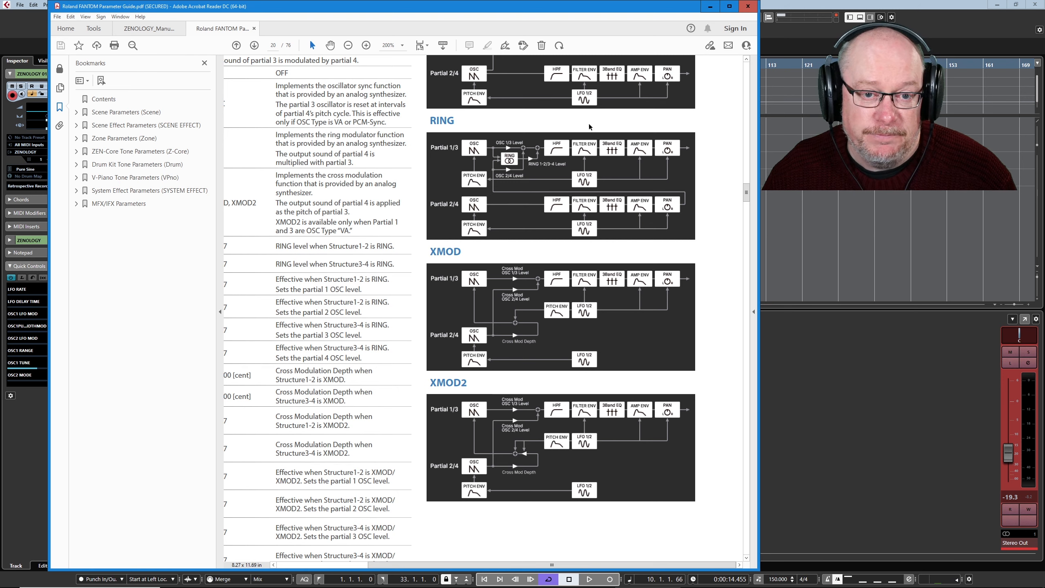
click(704, 12)
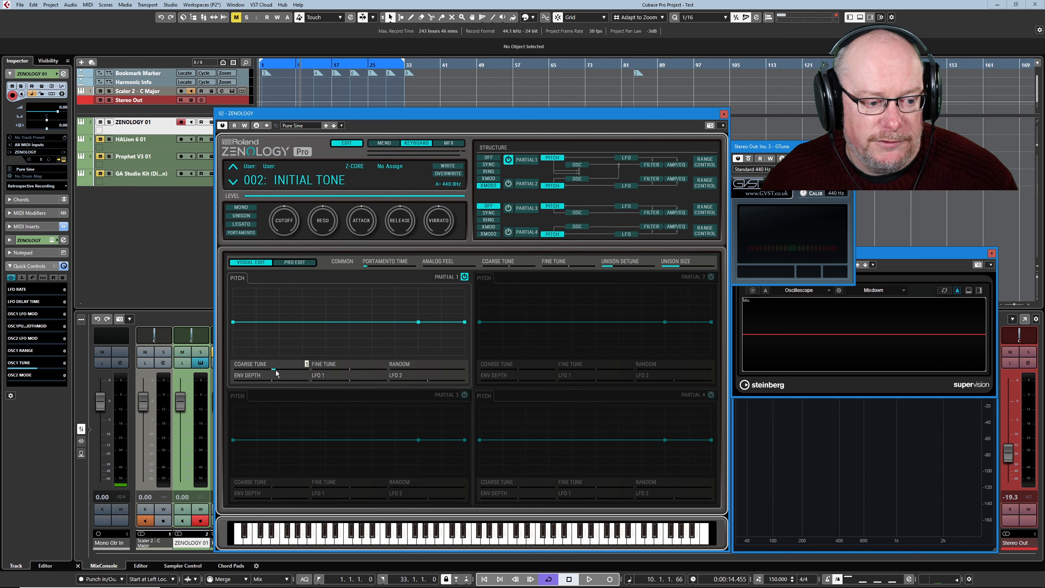
Set XMOD 2 1-2 DEPTH to 43 in Pro Edit and compare the XMOD structure before returning to XMOD2
click(294, 262)
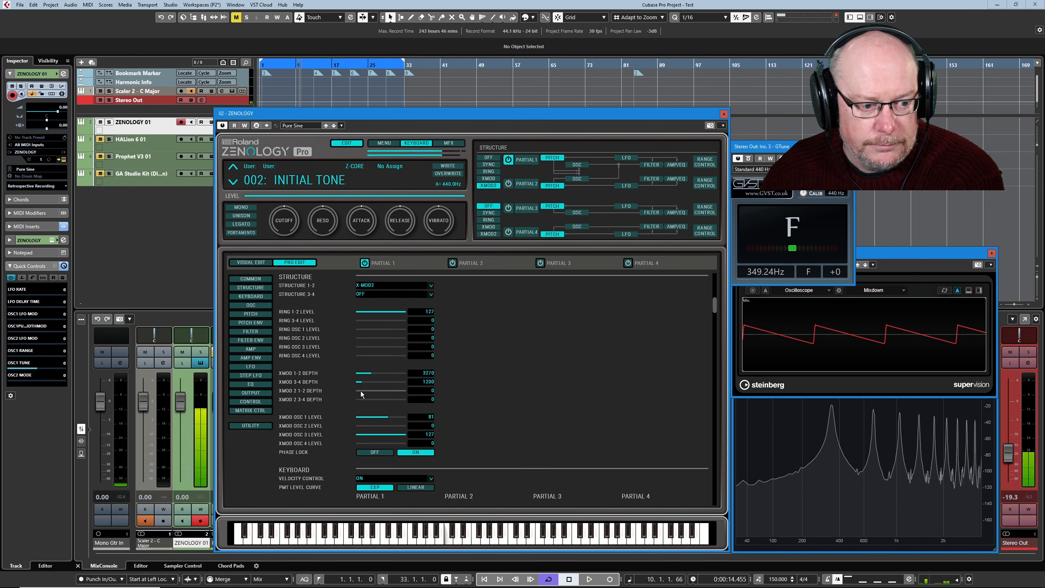
mouse_move(357, 394)
mouse_down()
mouse_move(372, 396)
mouse_move(364, 390)
mouse_up()
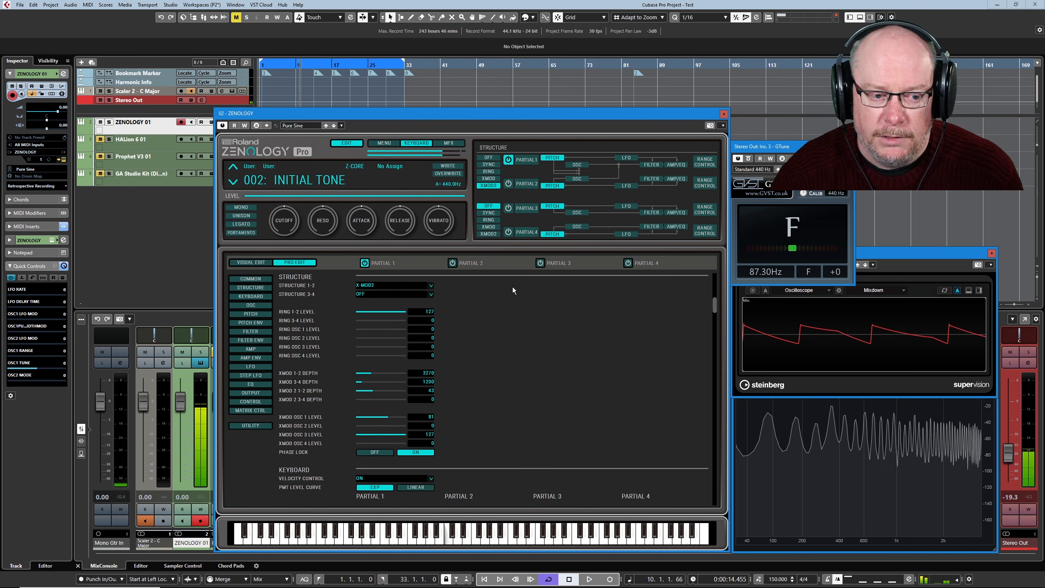
click(485, 179)
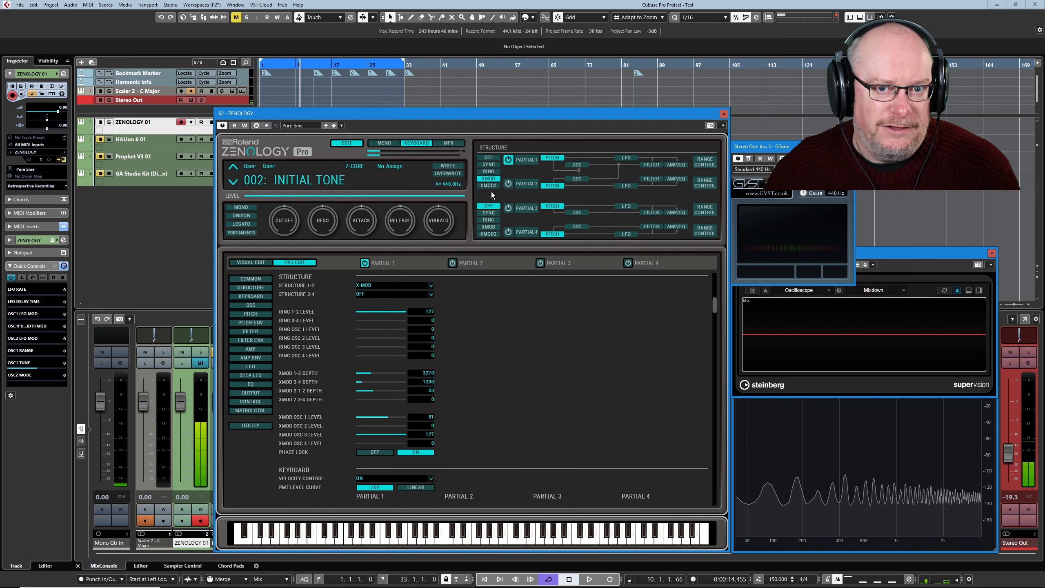
click(488, 186)
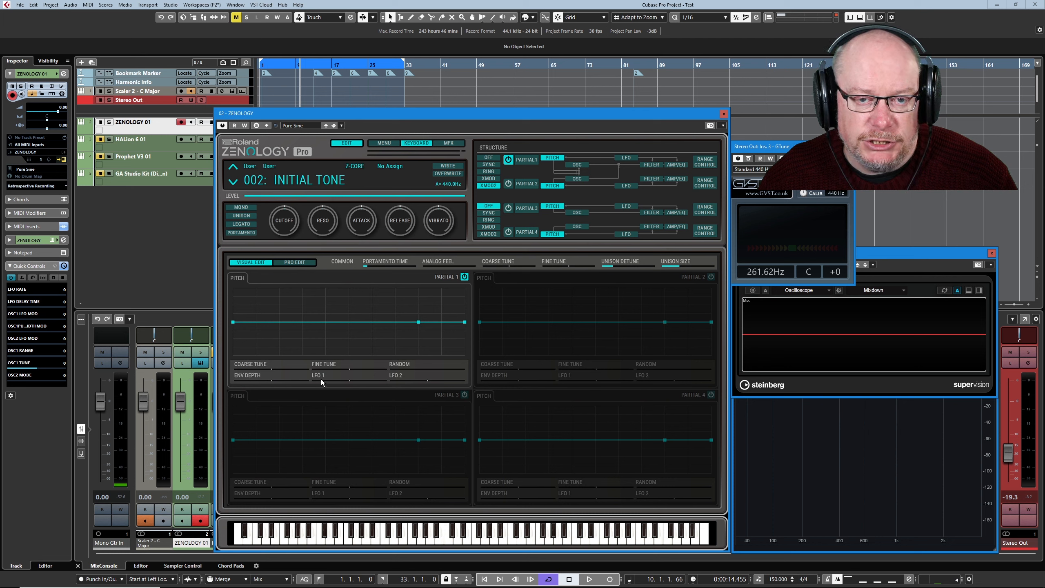
Turn PHASE LOCK off in Pro Edit and set the structure of Partials 1 and 2 to OFF
click(304, 261)
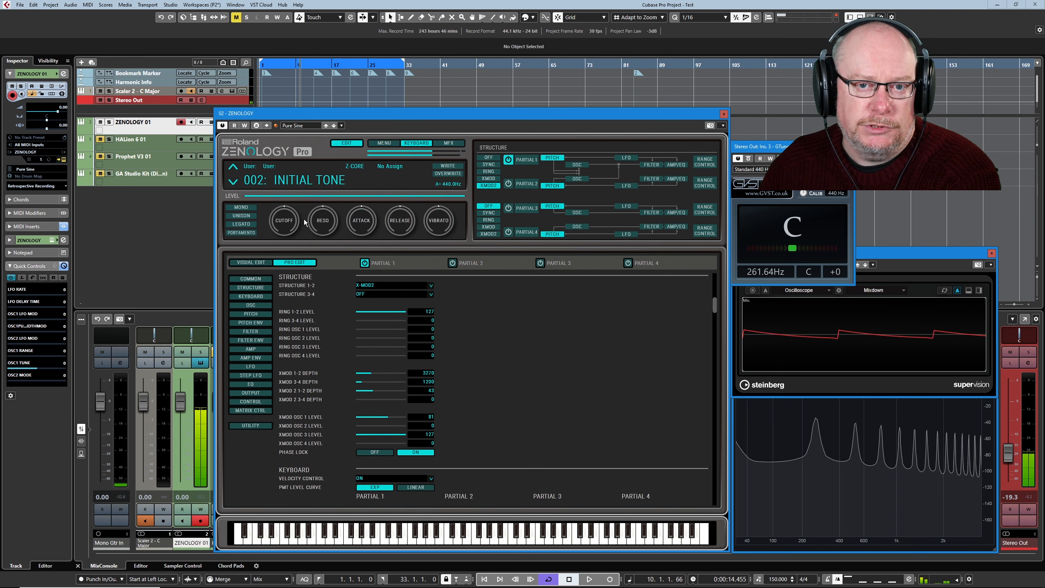
click(381, 454)
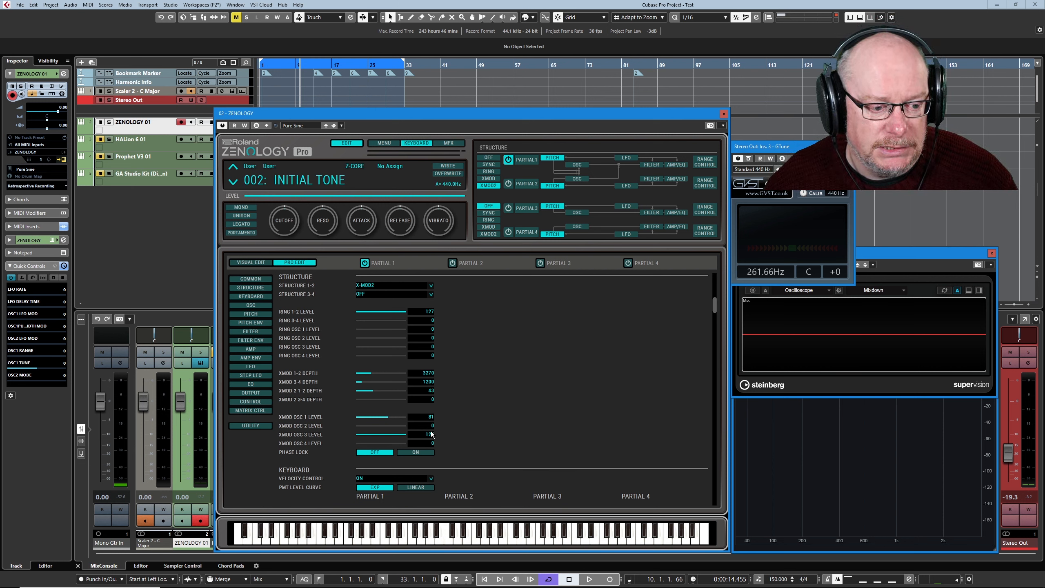
click(488, 158)
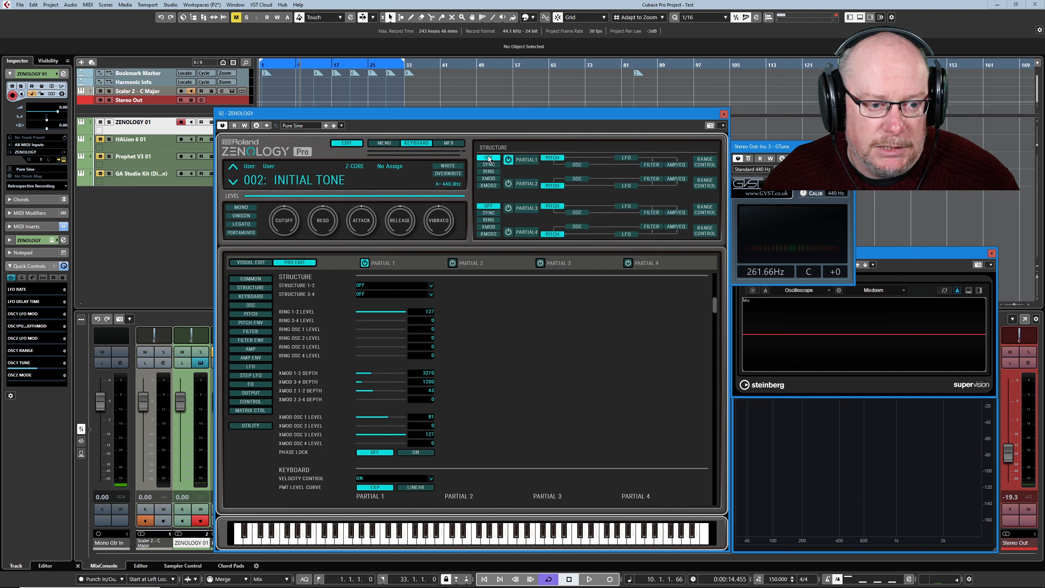
Turn on FXM for Partial 1's oscillator in Pro Edit, with FXM DEPTH at 10 and FXM COLOR at 3
click(249, 263)
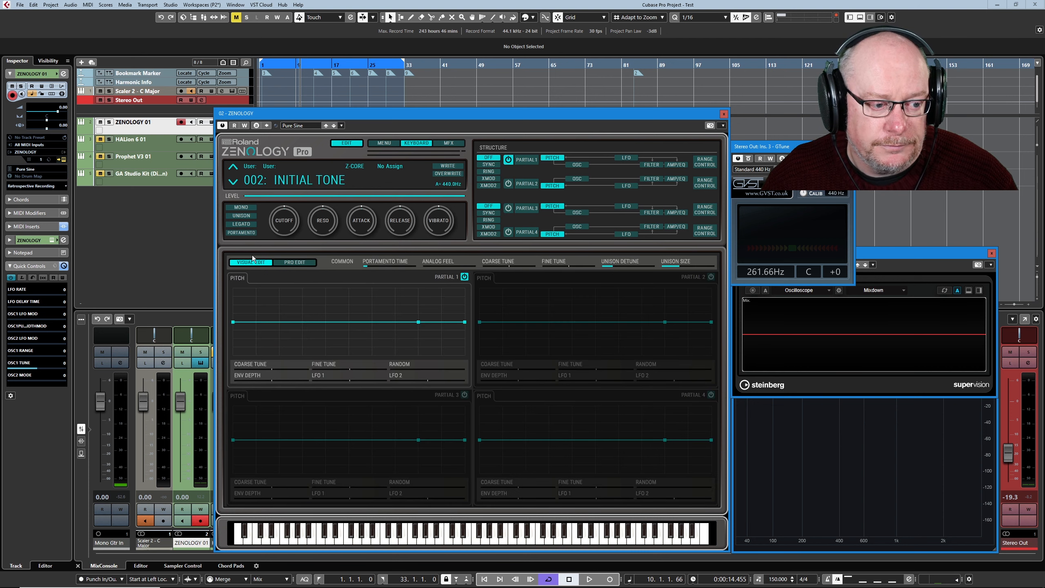
click(294, 262)
click(257, 304)
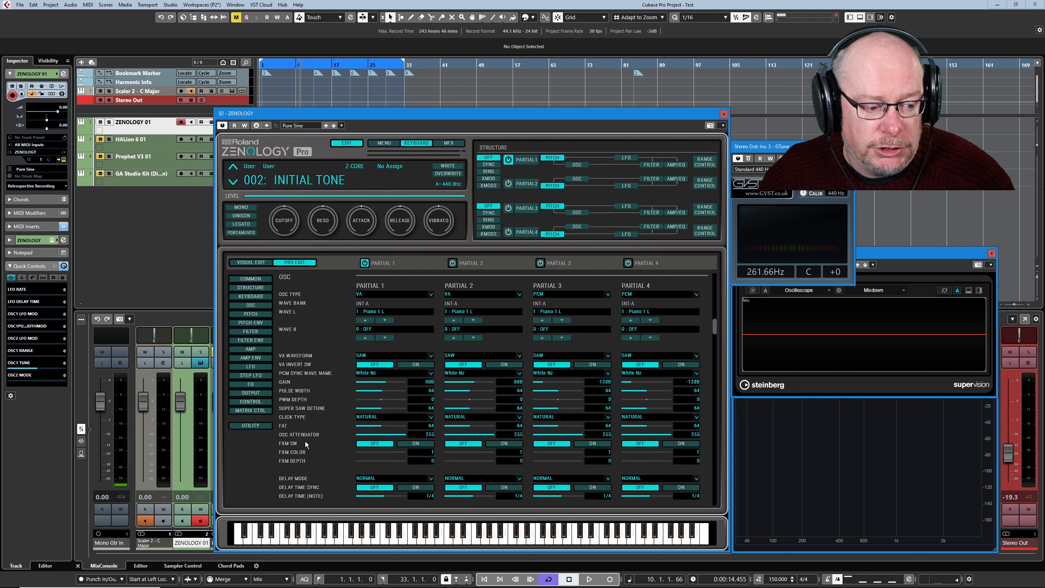
click(419, 447)
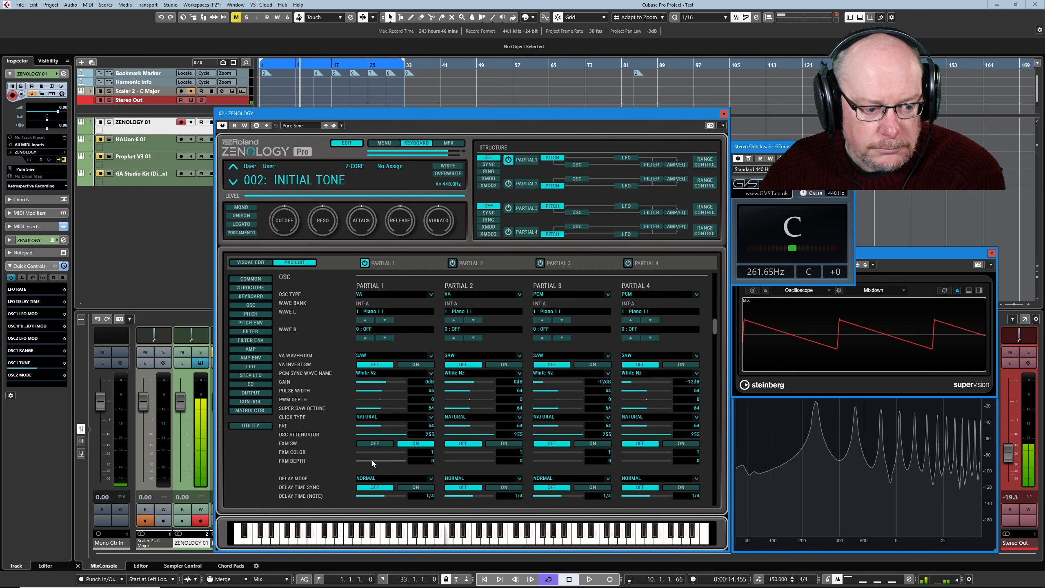
drag(373, 464, 390, 450)
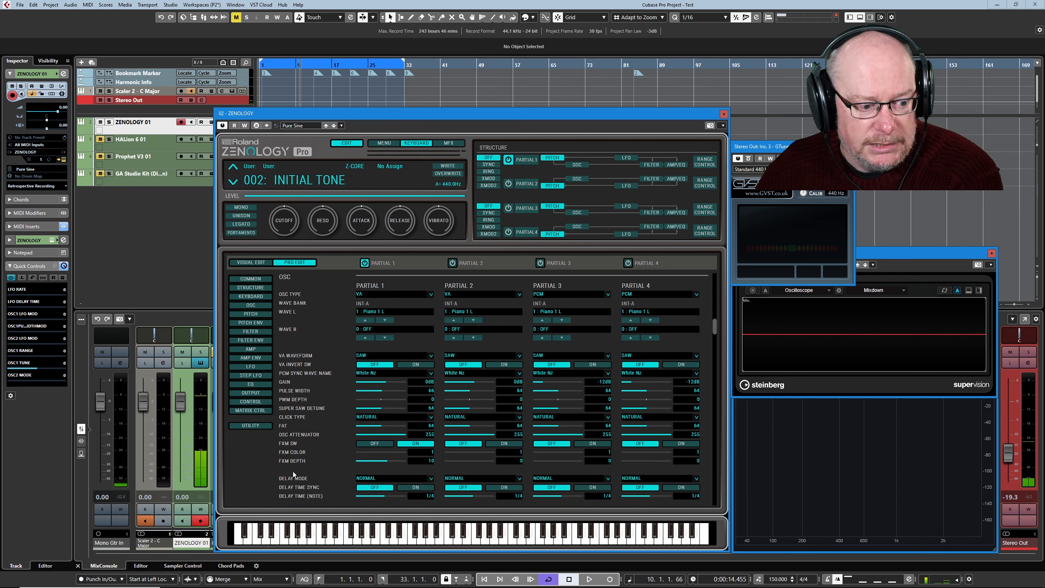
click(368, 454)
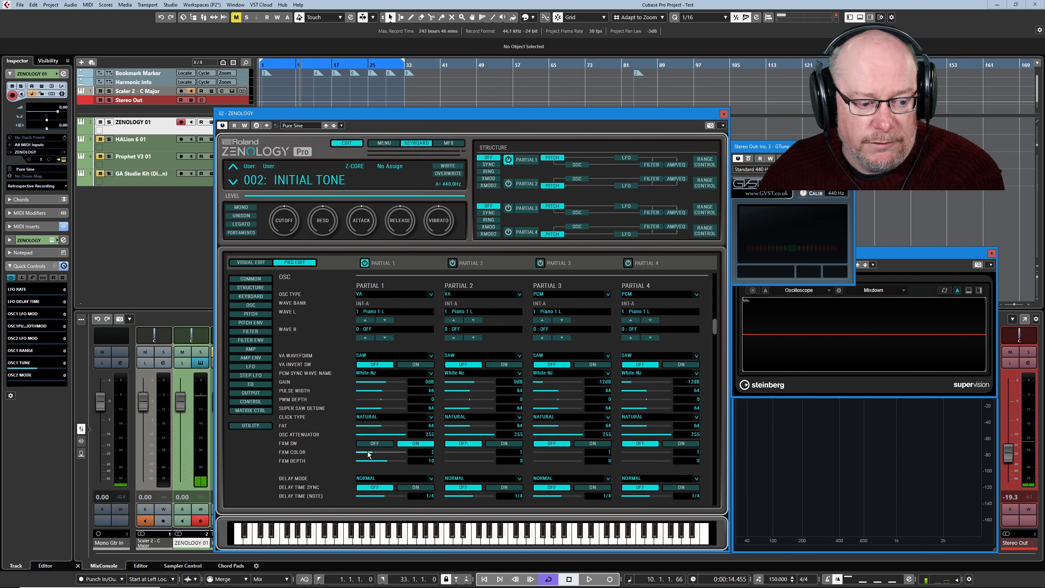
drag(369, 454, 382, 459)
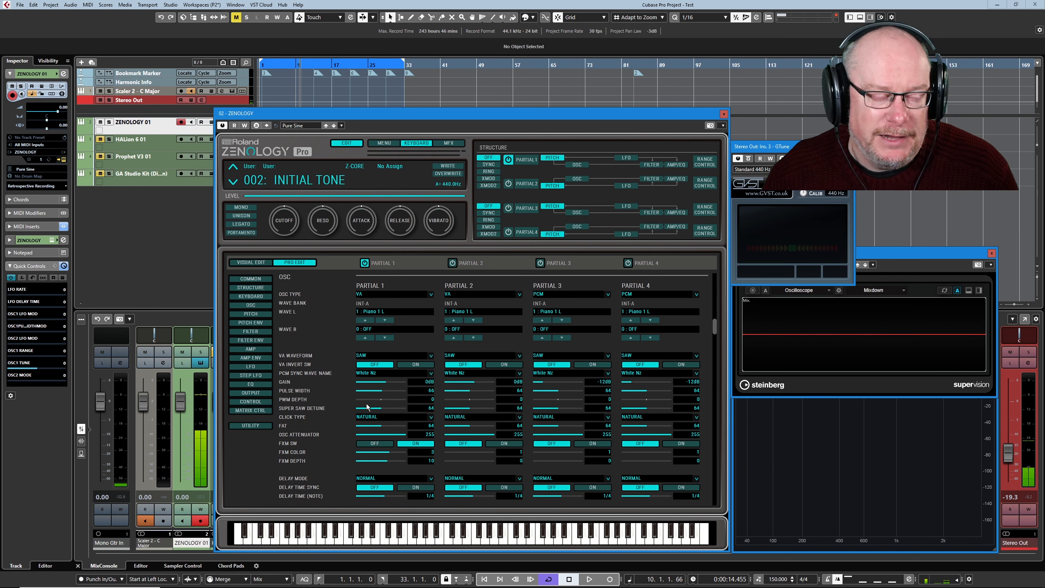
Return to the Visual Edit oscillator view, switch Partial 1 to PCM SYNC and set the structure of Partials 1 and 2 to SYNC
click(552, 160)
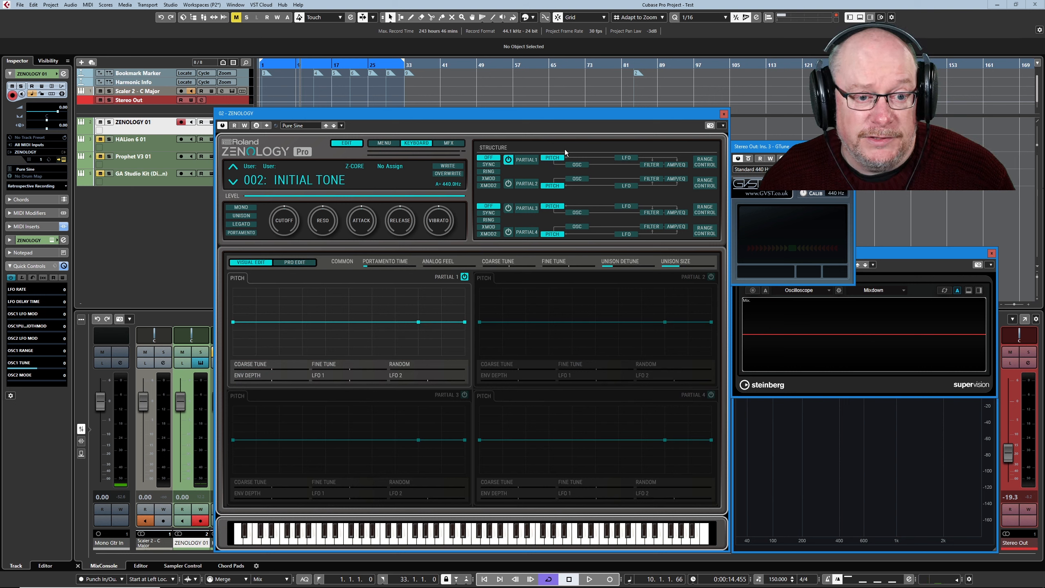
click(577, 166)
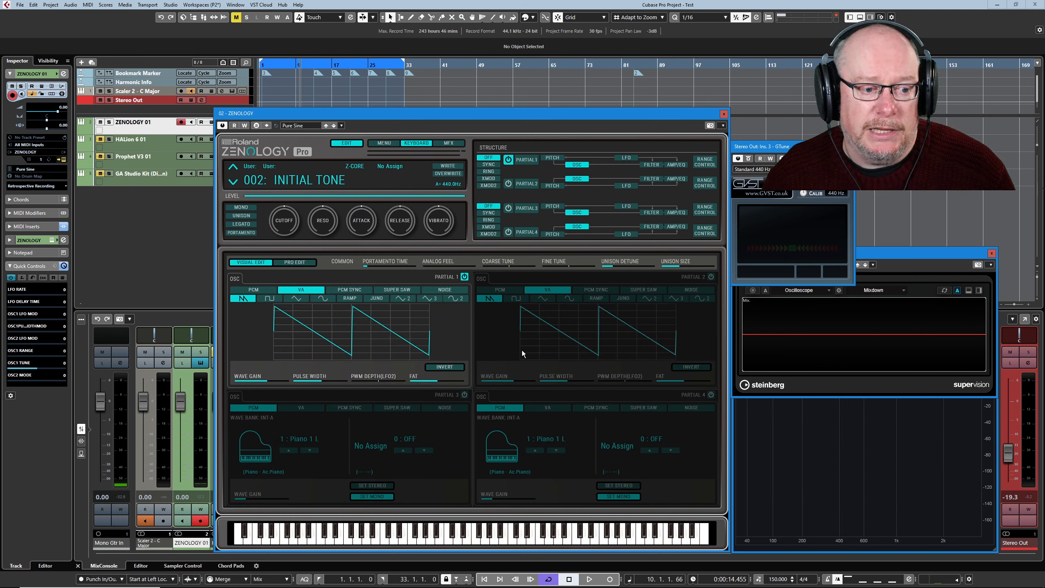
click(349, 289)
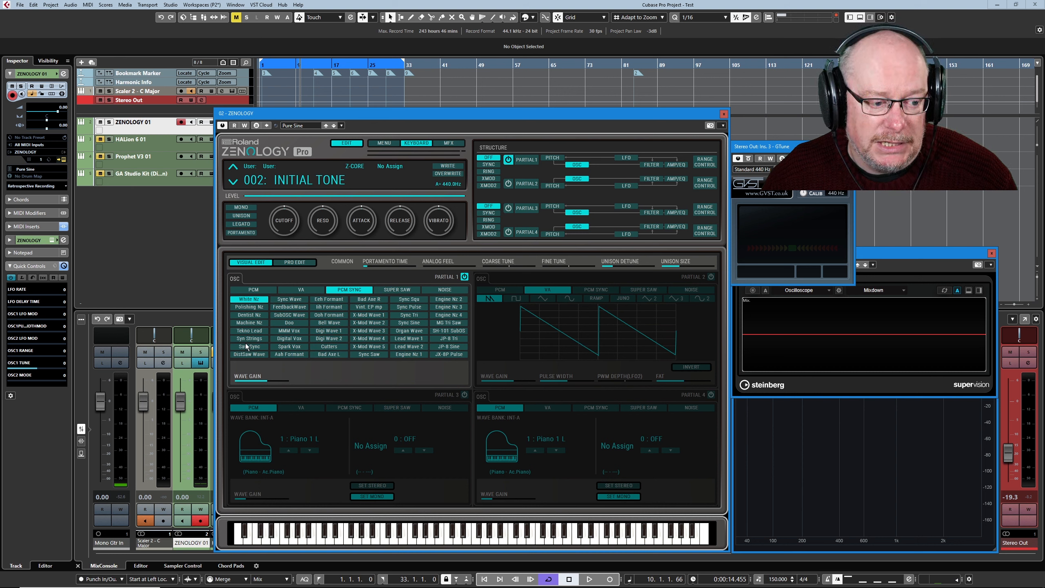
click(495, 164)
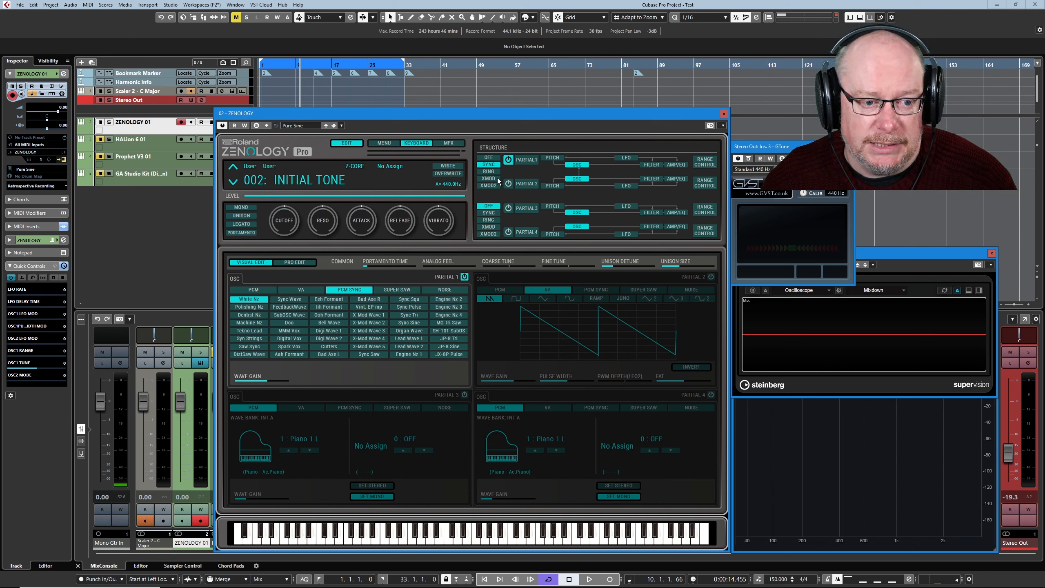
Compare the settings of Partials 1 and 2, and sweep Partial 2's coarse tune in the pitch view, ending at 0
click(525, 162)
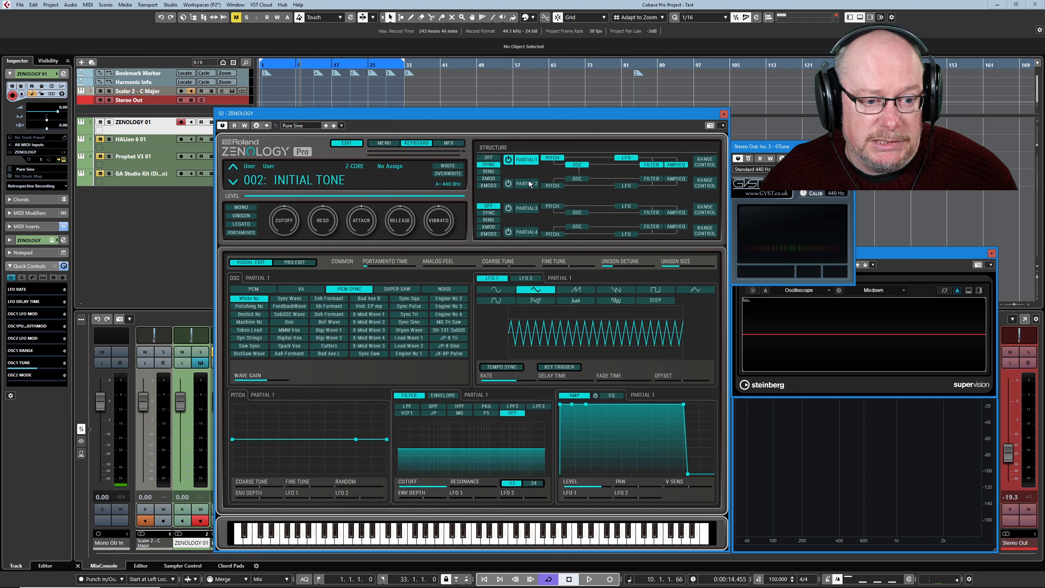
click(520, 185)
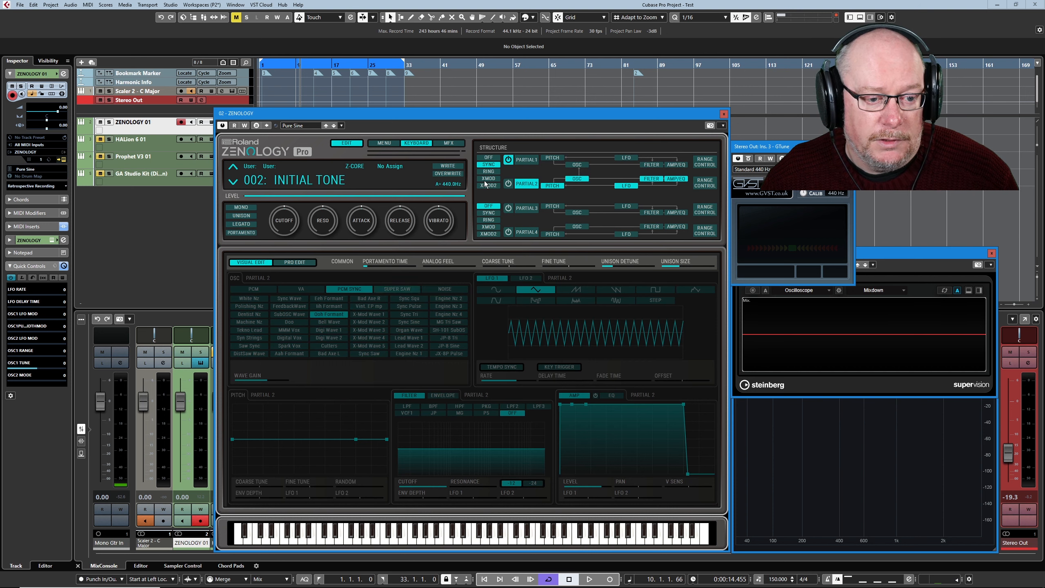
click(525, 160)
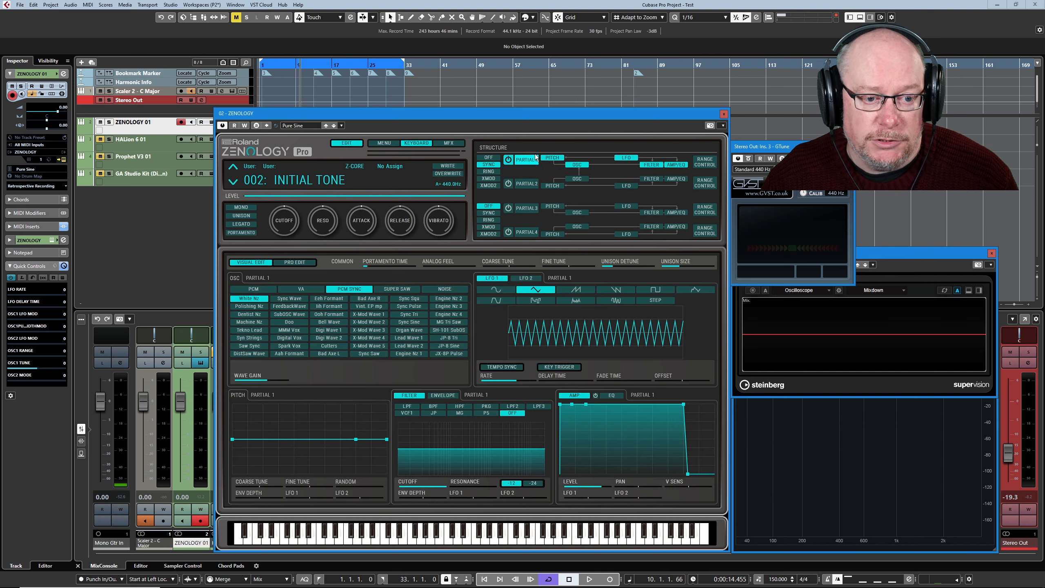
click(556, 185)
drag(499, 371, 518, 380)
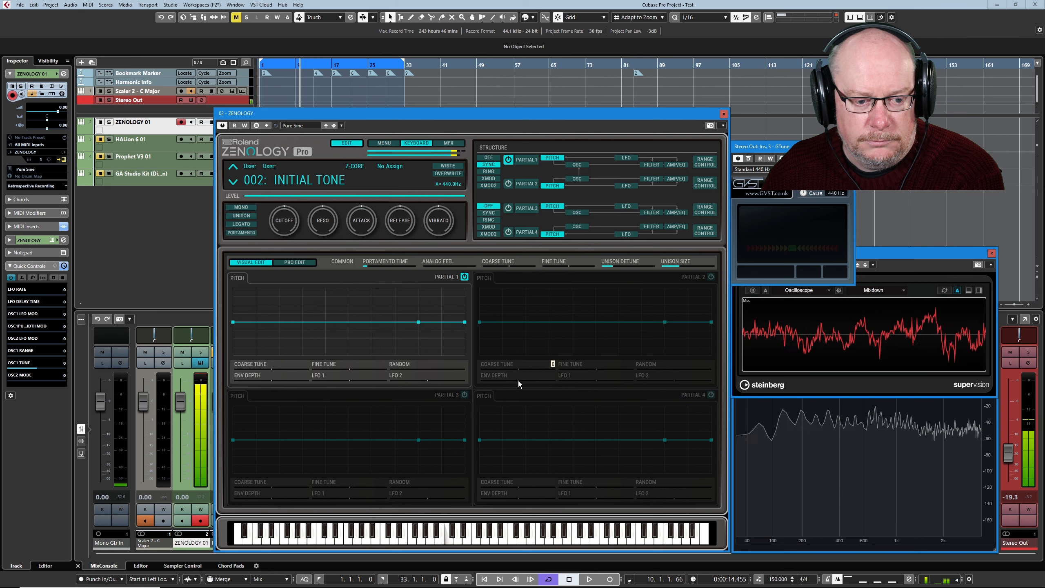